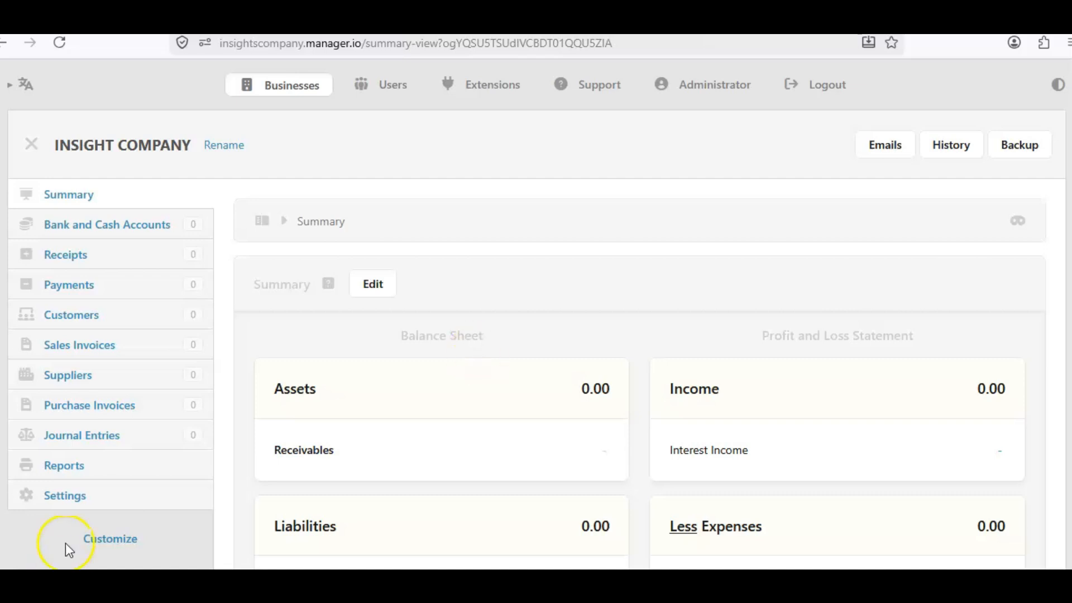
{"action": "left_click", "coordinate": [93, 448]}
{"action": "left_click", "coordinate": [513, 248]}
{"action": "left_click", "coordinate": [514, 240]}
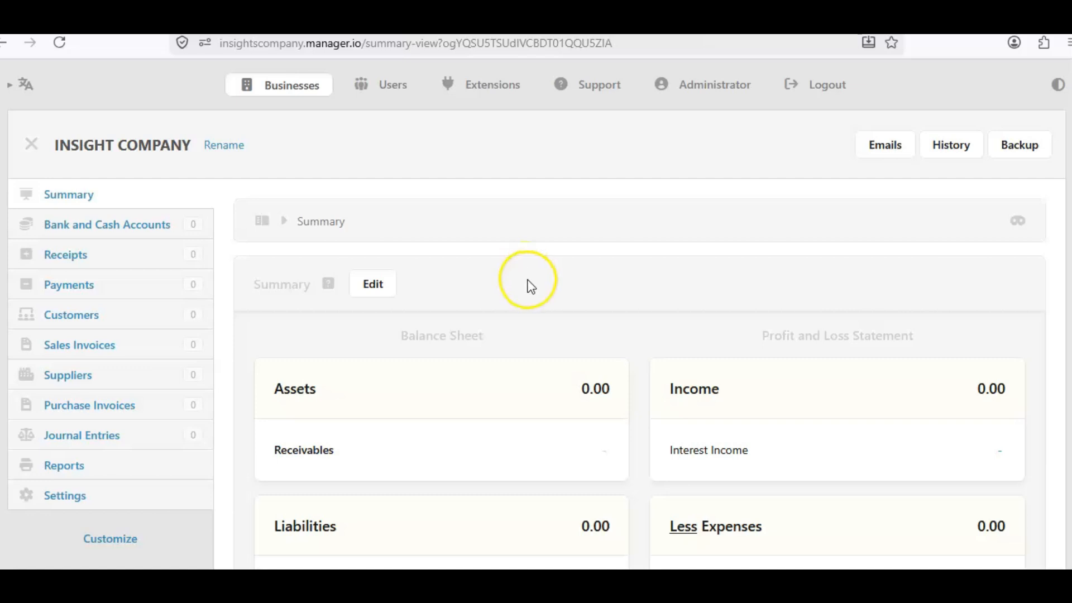
Start a new bank or cash account and name it APEX BANK
{"action": "left_click", "coordinate": [98, 236]}
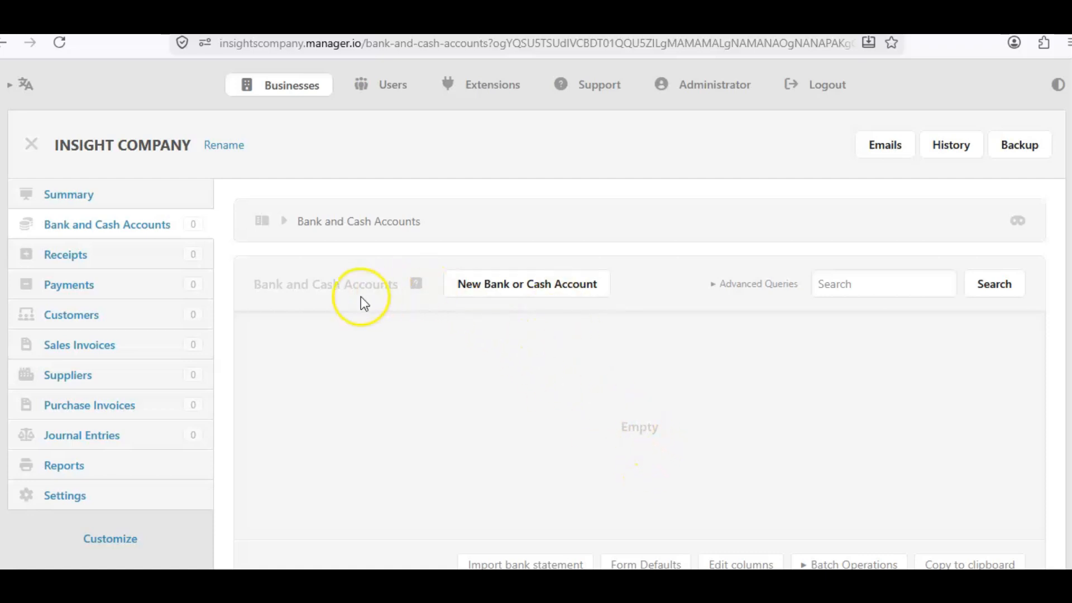
{"action": "left_click", "coordinate": [535, 299]}
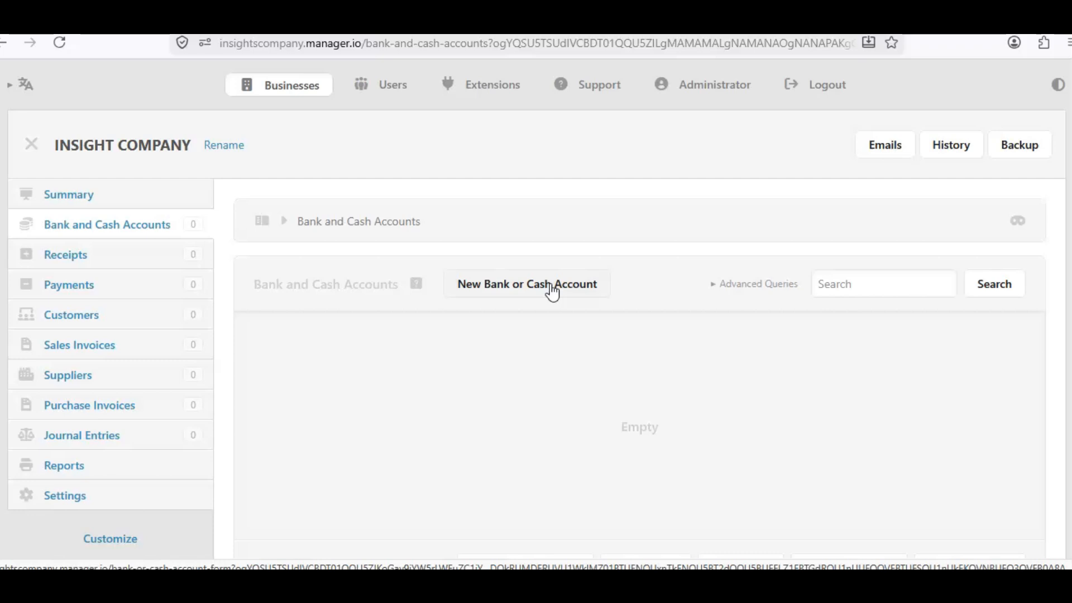
{"action": "left_click", "coordinate": [541, 295]}
{"action": "left_click", "coordinate": [524, 292]}
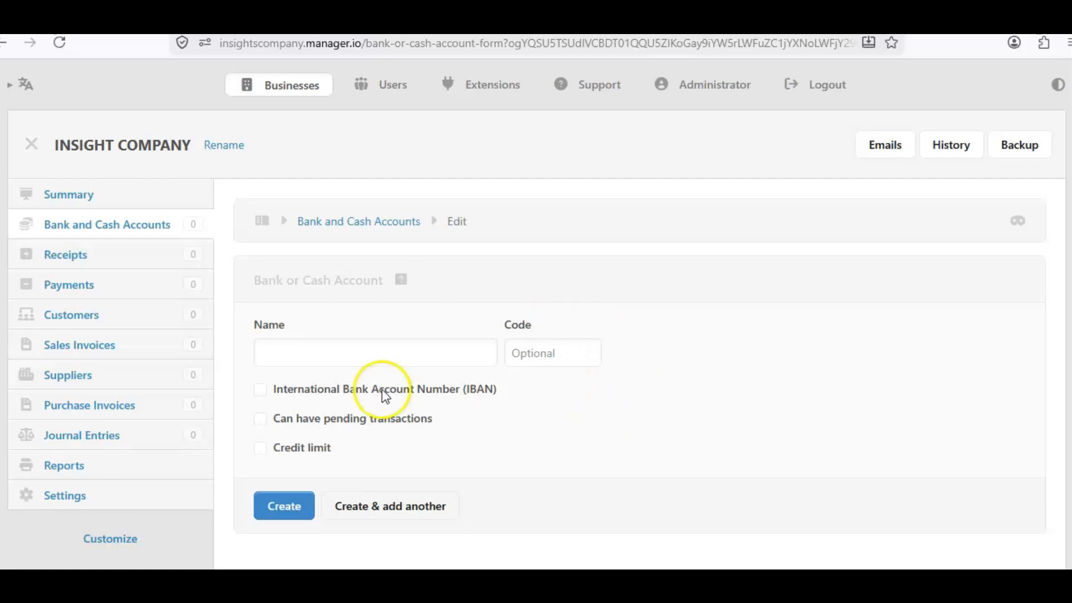
{"action": "left_click", "coordinate": [371, 356]}
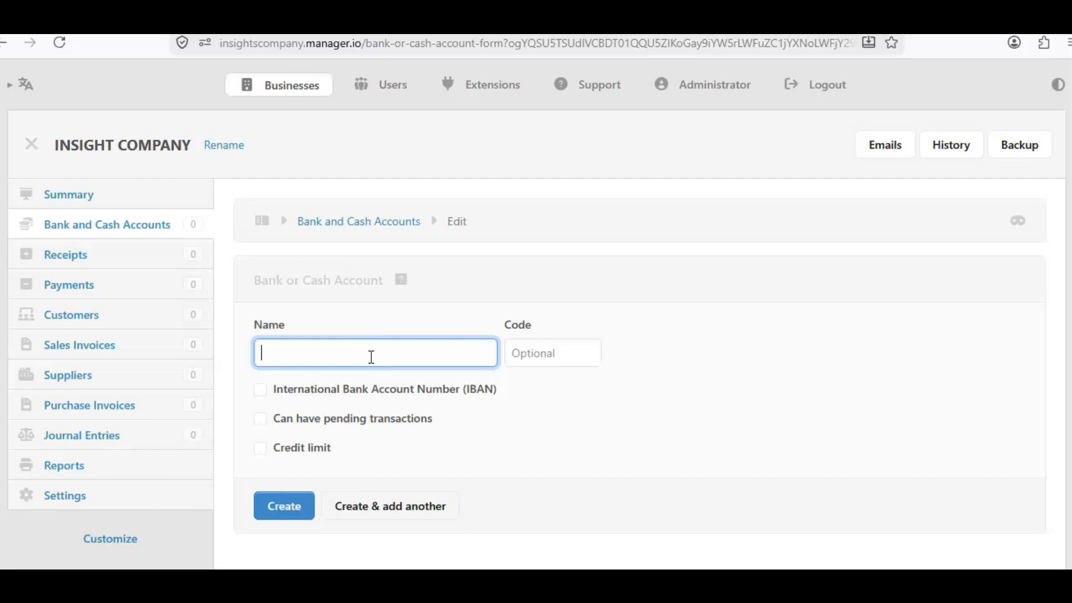
{"action": "type", "text": "APEX BANK"}
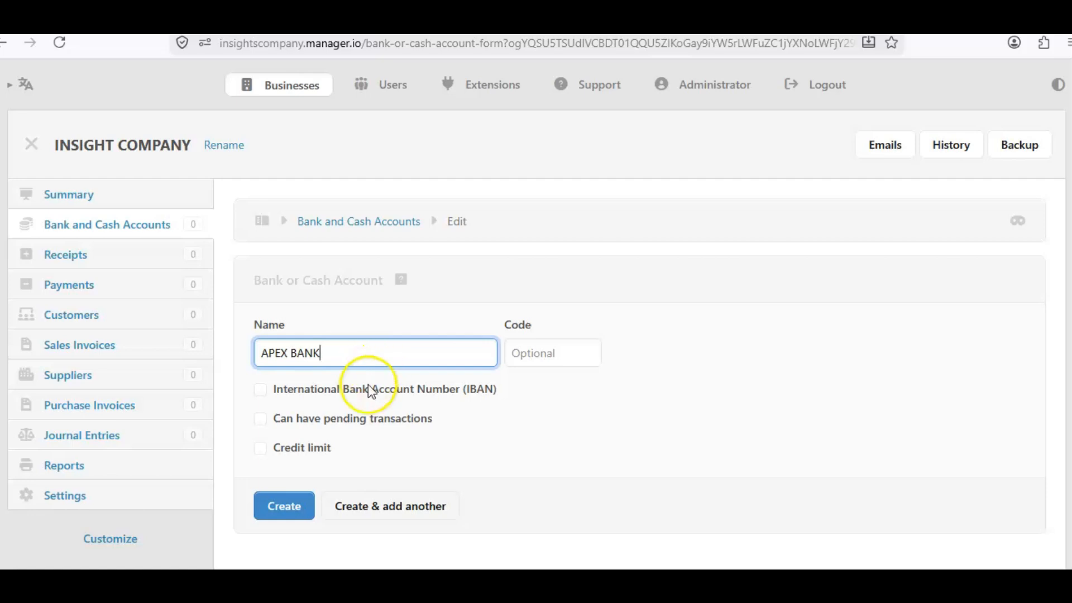
{"action": "left_click", "coordinate": [267, 391]}
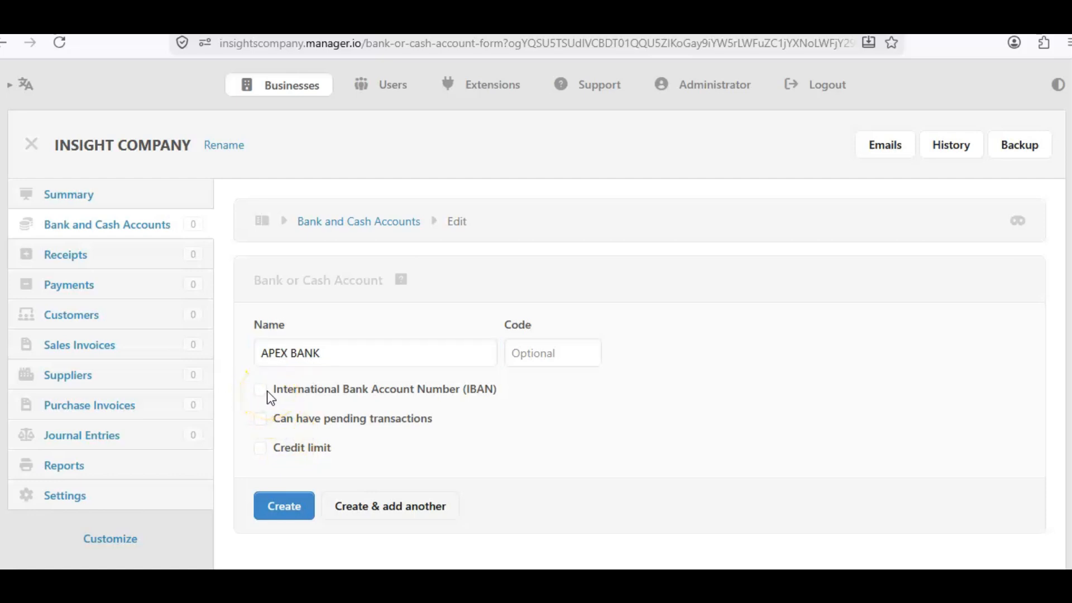
{"action": "left_click", "coordinate": [265, 418]}
{"action": "left_click", "coordinate": [262, 392]}
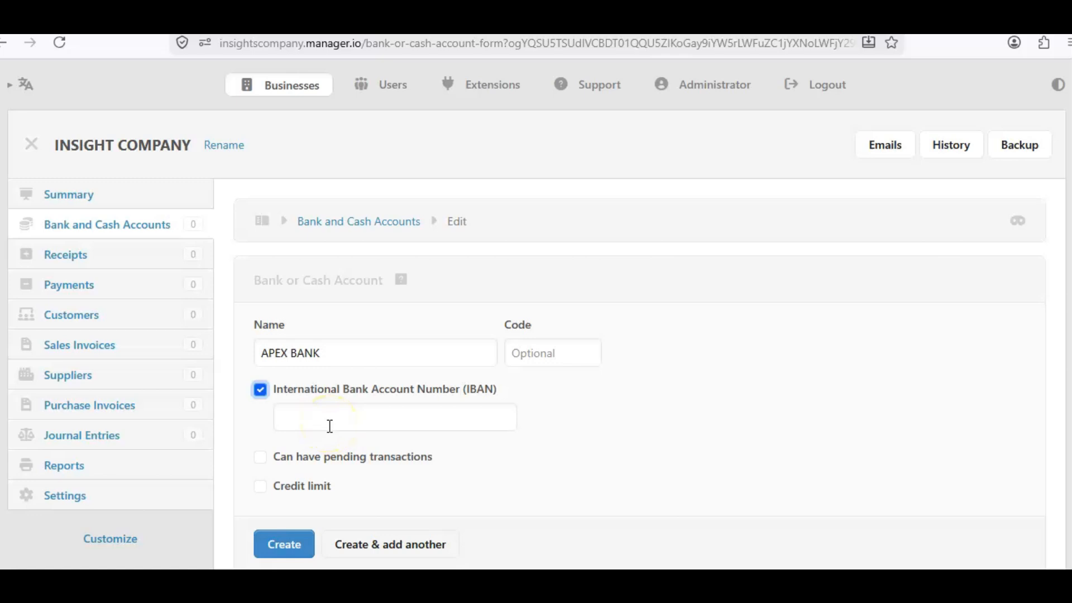
{"action": "scroll", "coordinate": [283, 467], "scroll_direction": "down", "scroll_amount": 2}
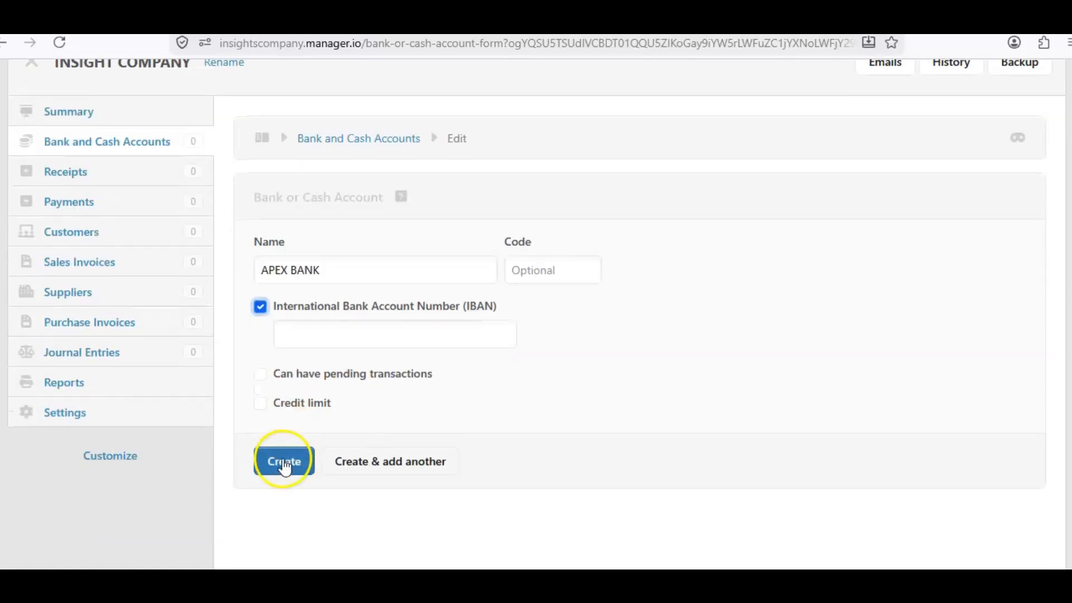
{"action": "left_click", "coordinate": [259, 375]}
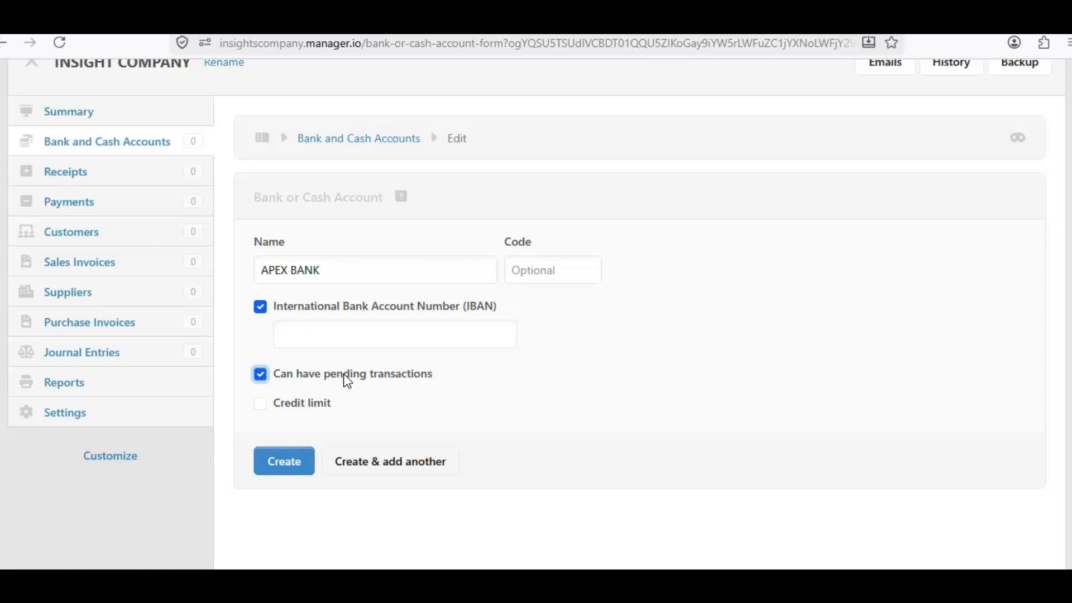
{"action": "left_click", "coordinate": [261, 375]}
{"action": "left_click", "coordinate": [262, 405]}
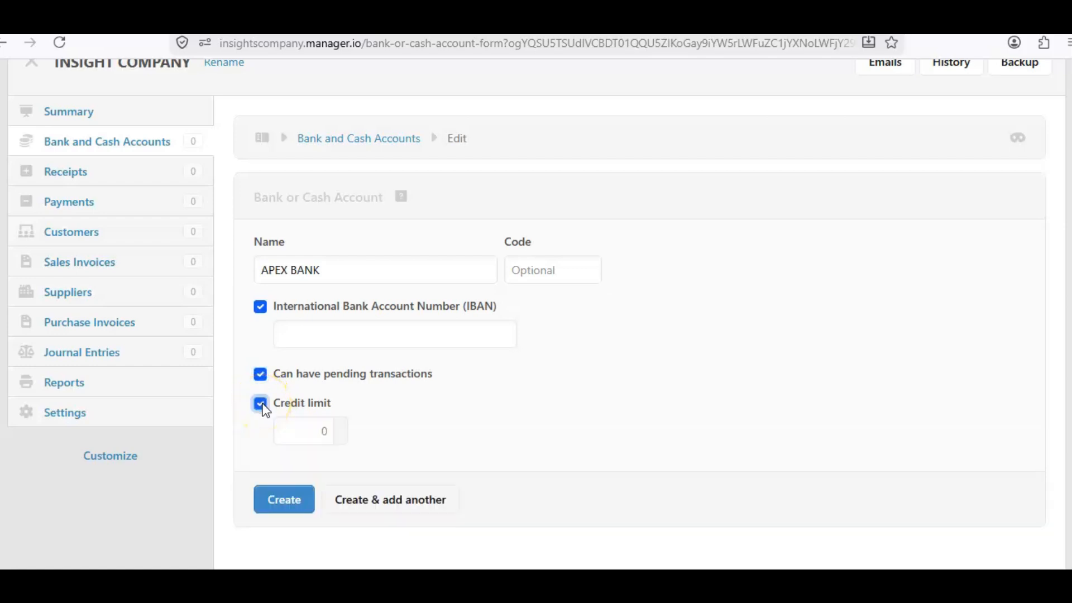
{"action": "left_click", "coordinate": [310, 437]}
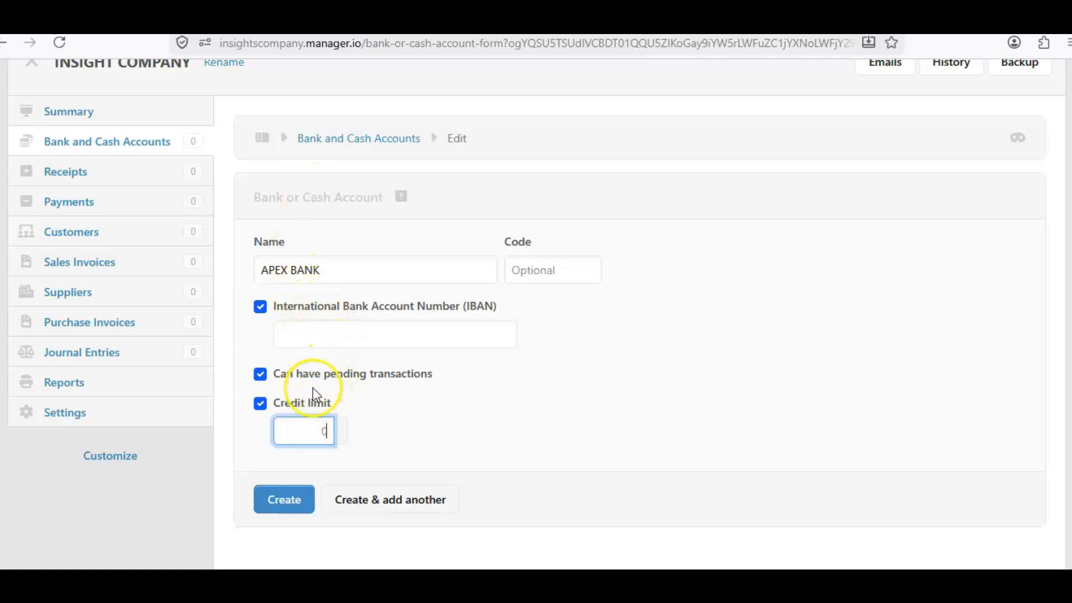
{"action": "left_click", "coordinate": [260, 408]}
{"action": "left_click", "coordinate": [260, 376]}
{"action": "left_click", "coordinate": [261, 306]}
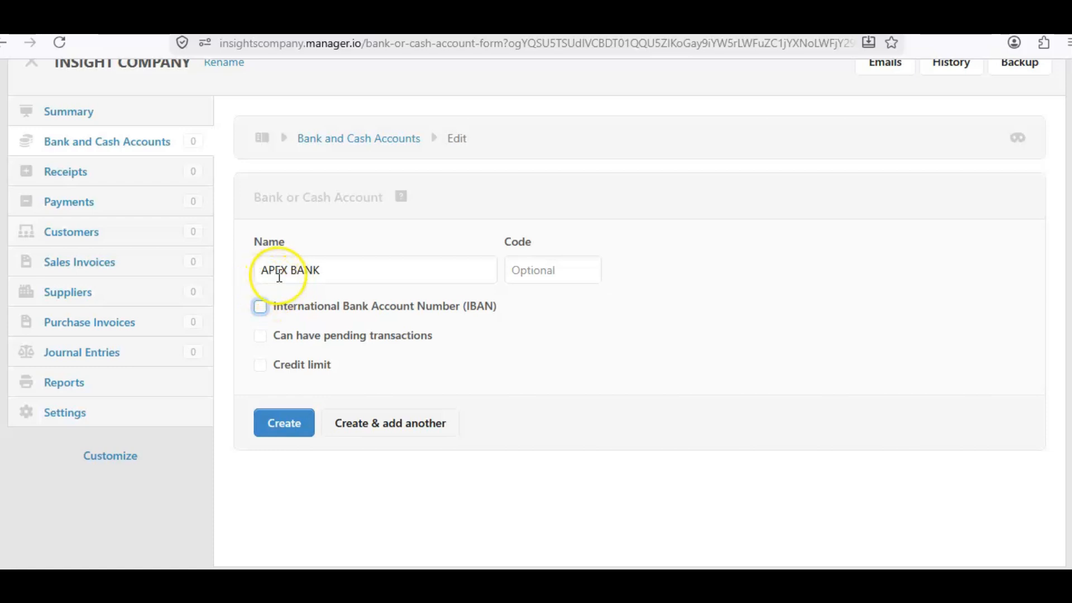
Create the APEX BANK account and return to the list of bank and cash accounts
{"action": "left_click", "coordinate": [285, 426]}
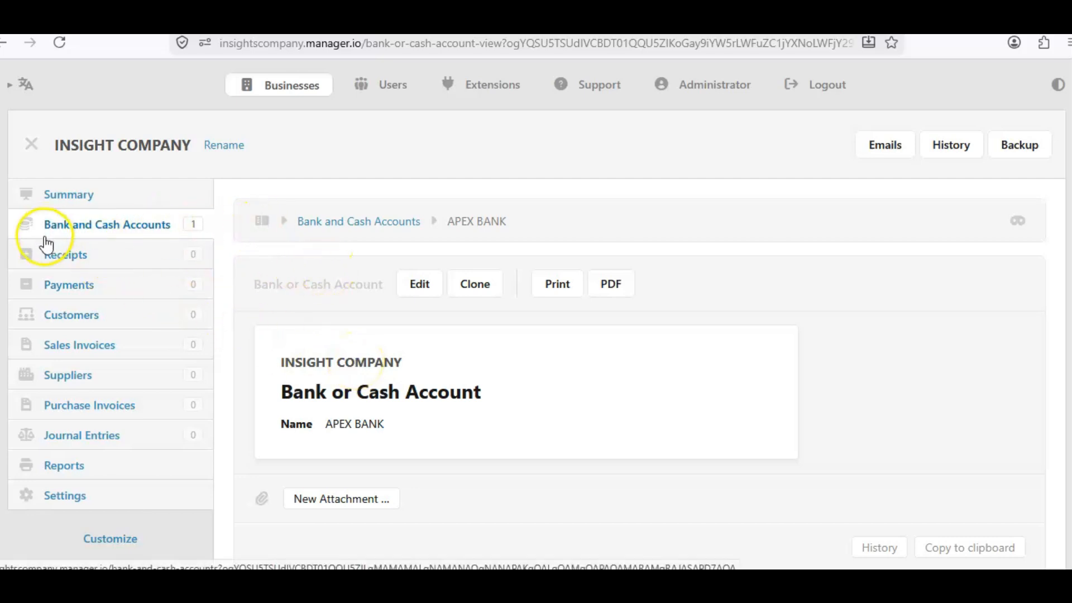
{"action": "left_click", "coordinate": [146, 229]}
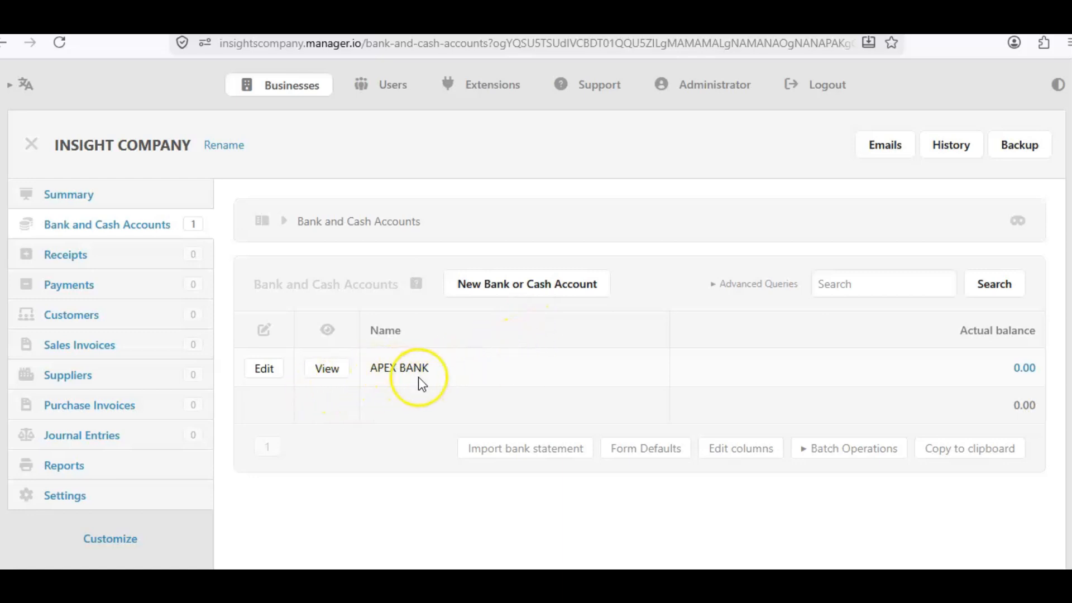
Create a second bank or cash account named CASH and return to the account list
{"action": "left_click", "coordinate": [508, 295]}
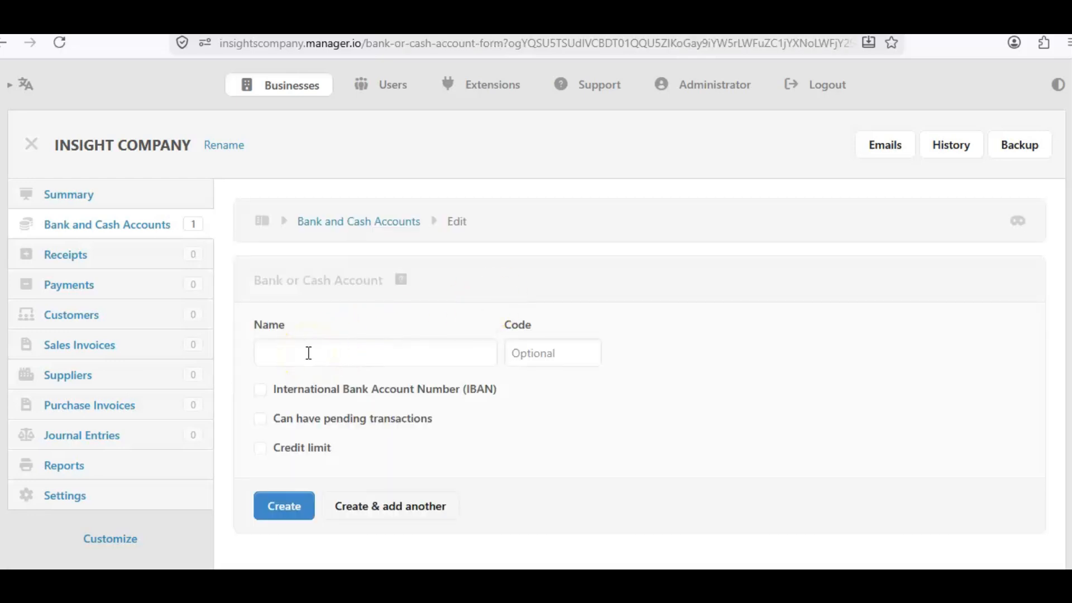
{"action": "left_click", "coordinate": [309, 353]}
{"action": "type", "text": "CASH"}
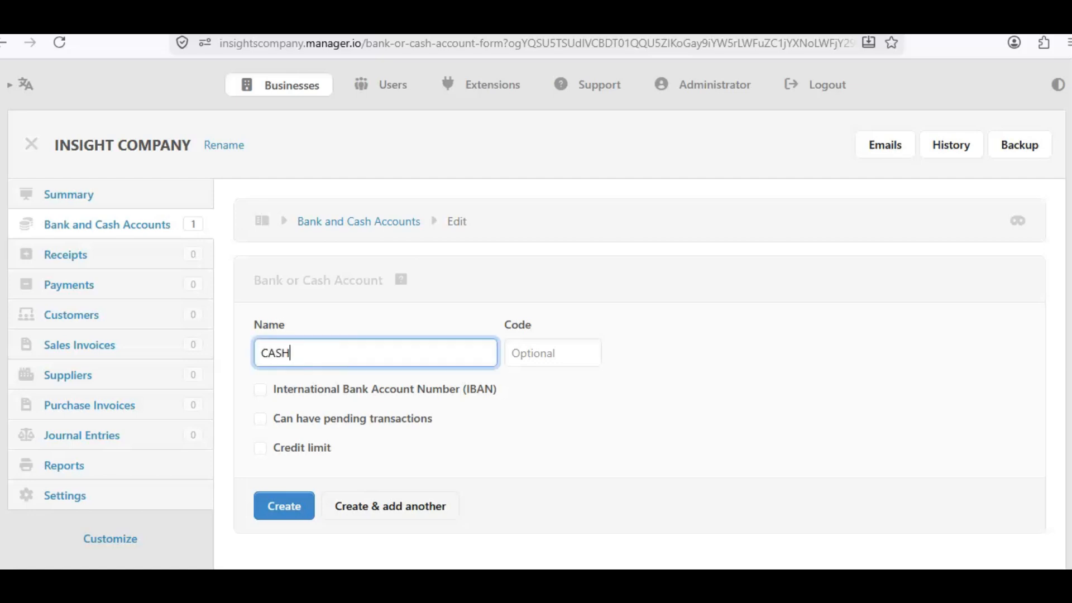
{"action": "left_click", "coordinate": [304, 507]}
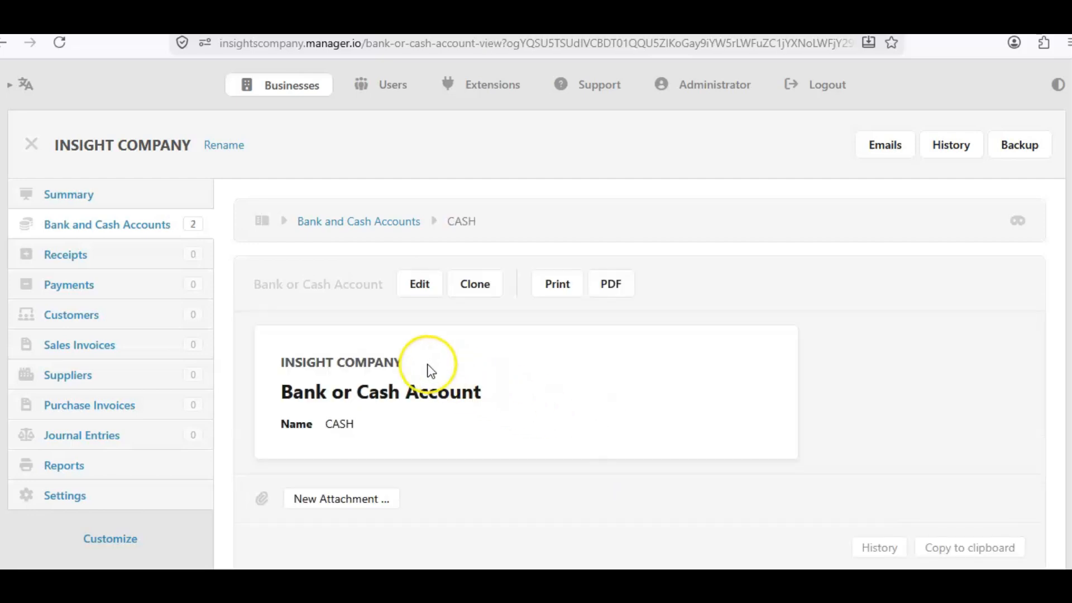
{"action": "left_click", "coordinate": [126, 226]}
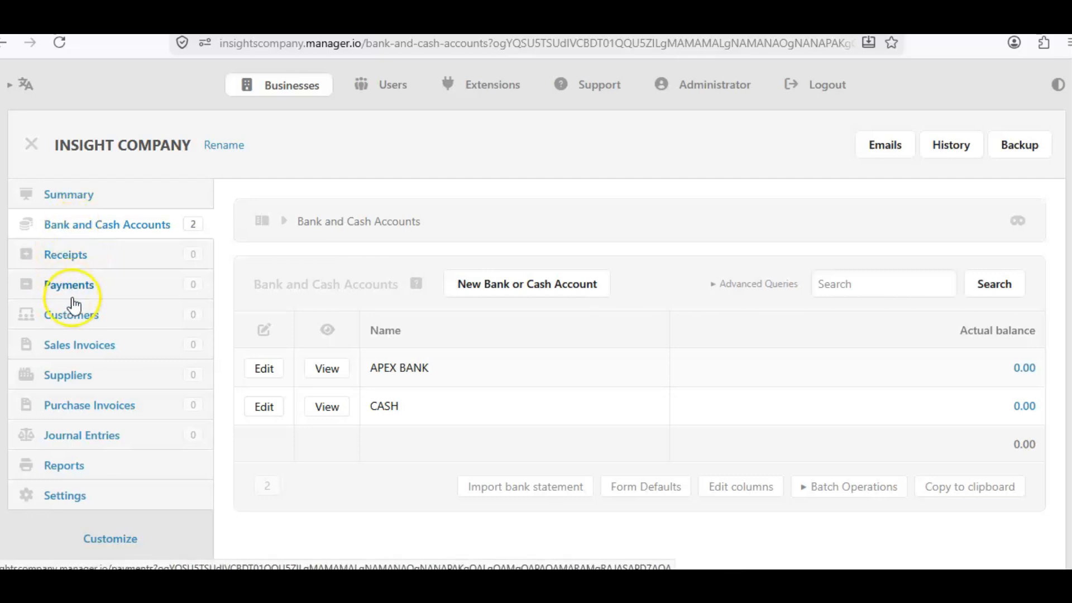
Customize the business's navigation tabs to include Inventory Items and save the update
{"action": "scroll", "coordinate": [95, 461], "scroll_direction": "down", "scroll_amount": 2}
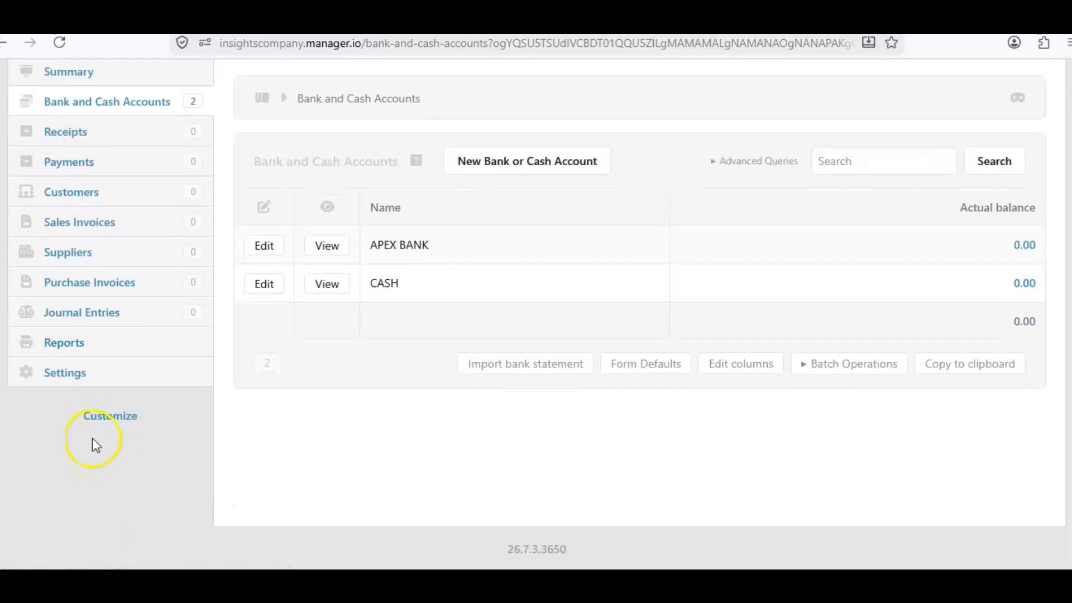
{"action": "scroll", "coordinate": [90, 434], "scroll_direction": "up", "scroll_amount": 2}
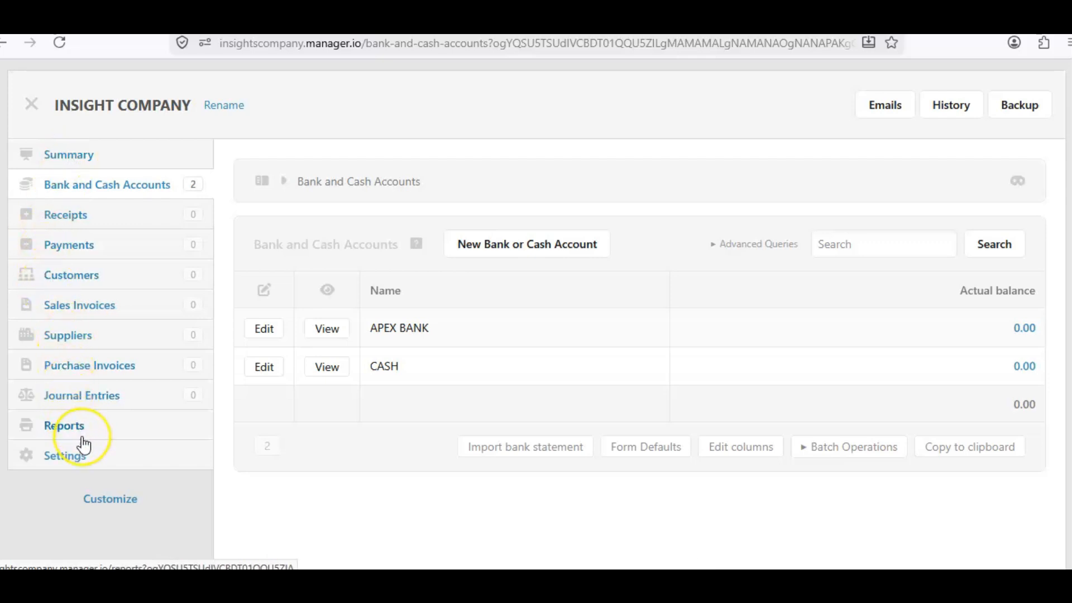
{"action": "scroll", "coordinate": [84, 441], "scroll_direction": "down", "scroll_amount": 2}
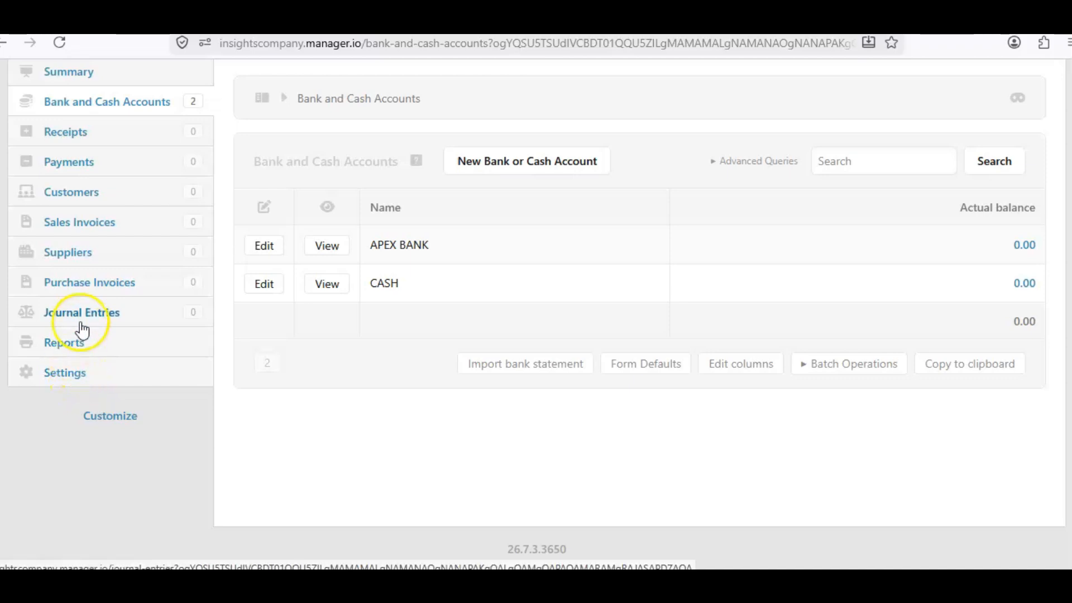
{"action": "scroll", "coordinate": [81, 314], "scroll_direction": "up", "scroll_amount": 2}
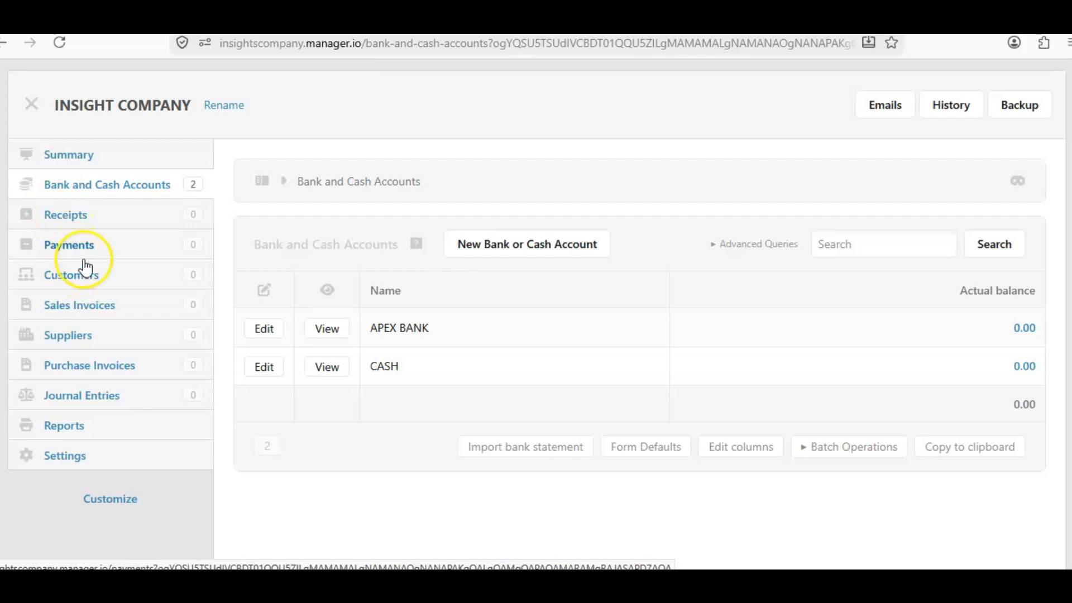
{"action": "scroll", "coordinate": [104, 348], "scroll_direction": "down", "scroll_amount": 2}
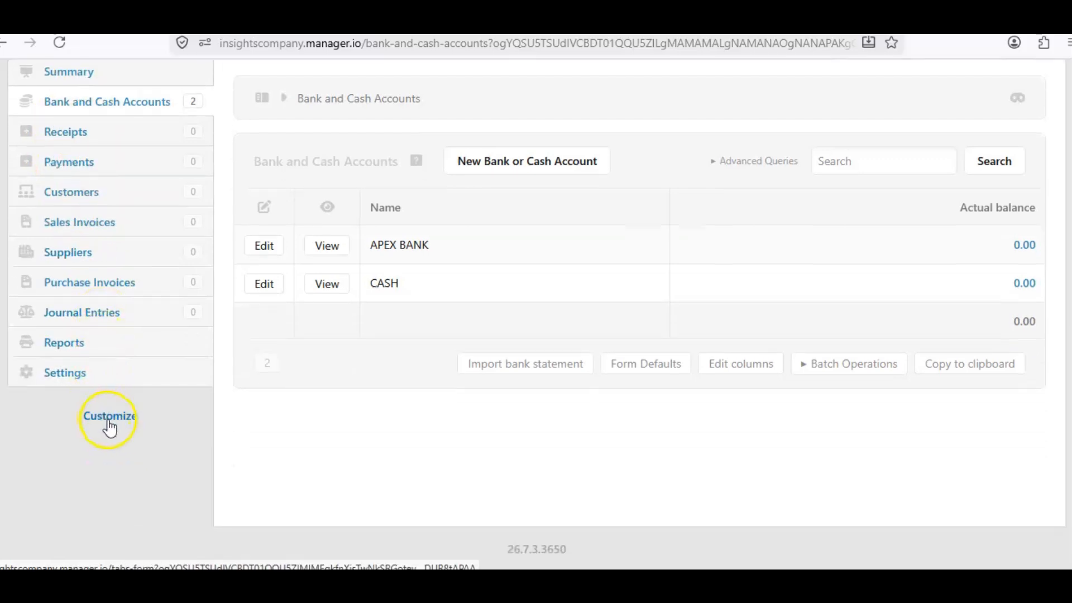
{"action": "left_click", "coordinate": [110, 427]}
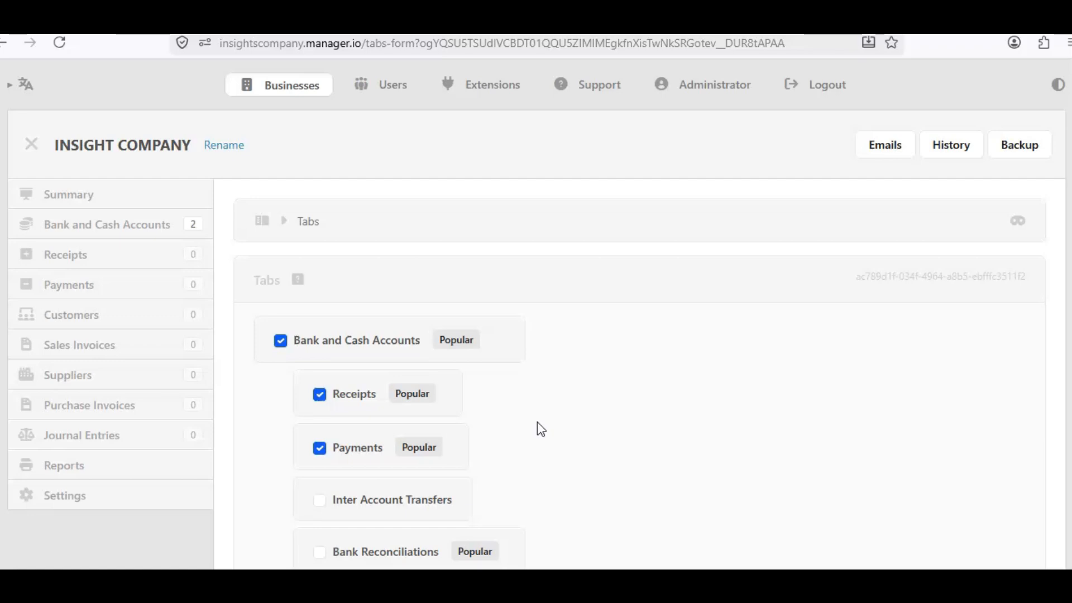
{"action": "scroll", "coordinate": [539, 424], "scroll_direction": "down", "scroll_amount": 4}
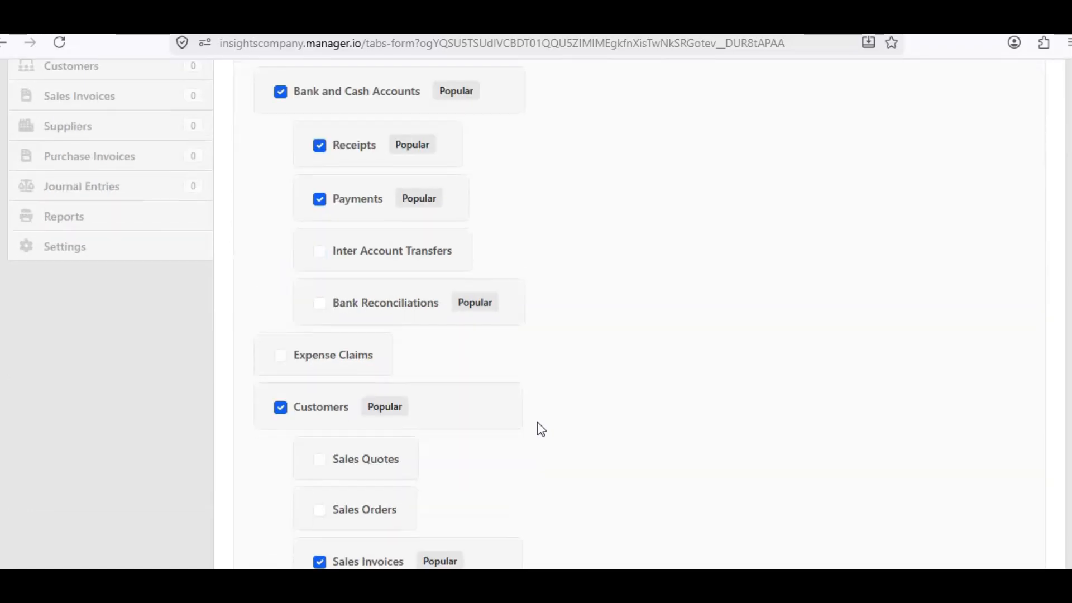
{"action": "scroll", "coordinate": [541, 429], "scroll_direction": "down", "scroll_amount": 7}
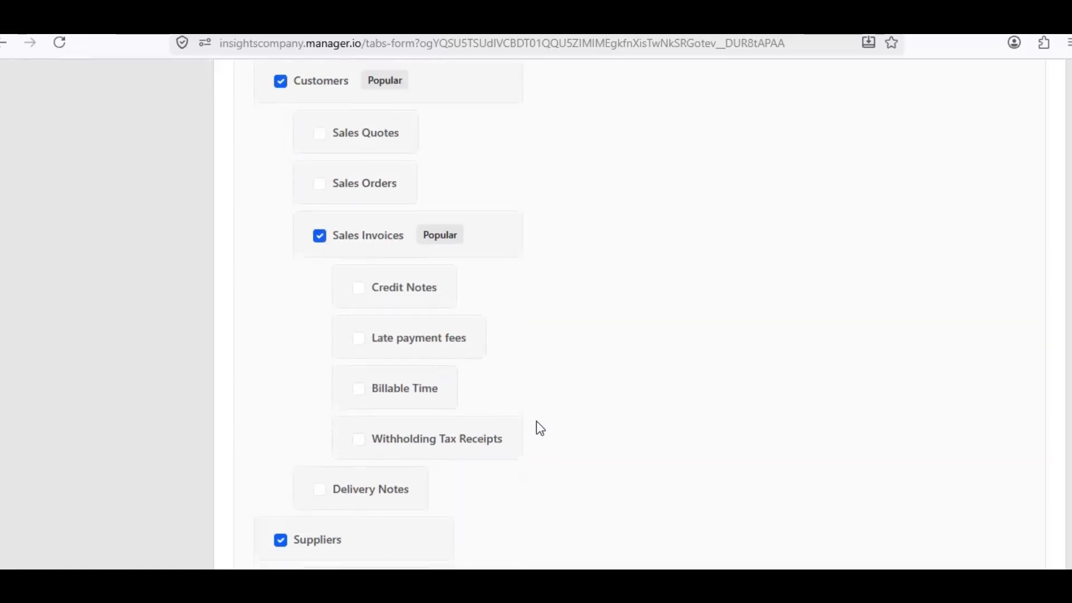
{"action": "scroll", "coordinate": [541, 427], "scroll_direction": "down", "scroll_amount": 7}
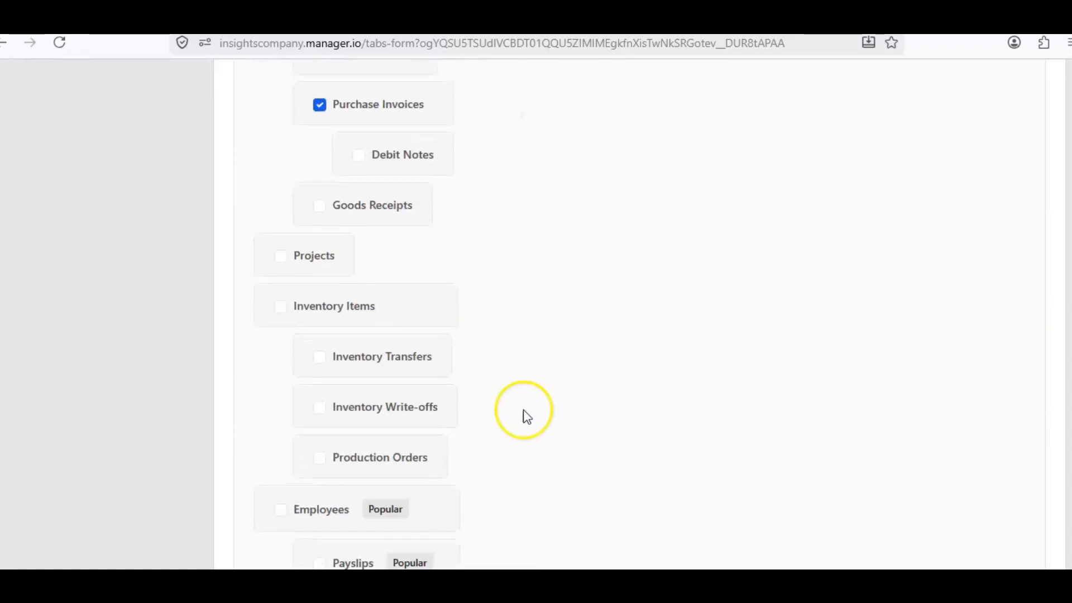
{"action": "left_click", "coordinate": [283, 314]}
{"action": "scroll", "coordinate": [283, 313], "scroll_direction": "down", "scroll_amount": 1}
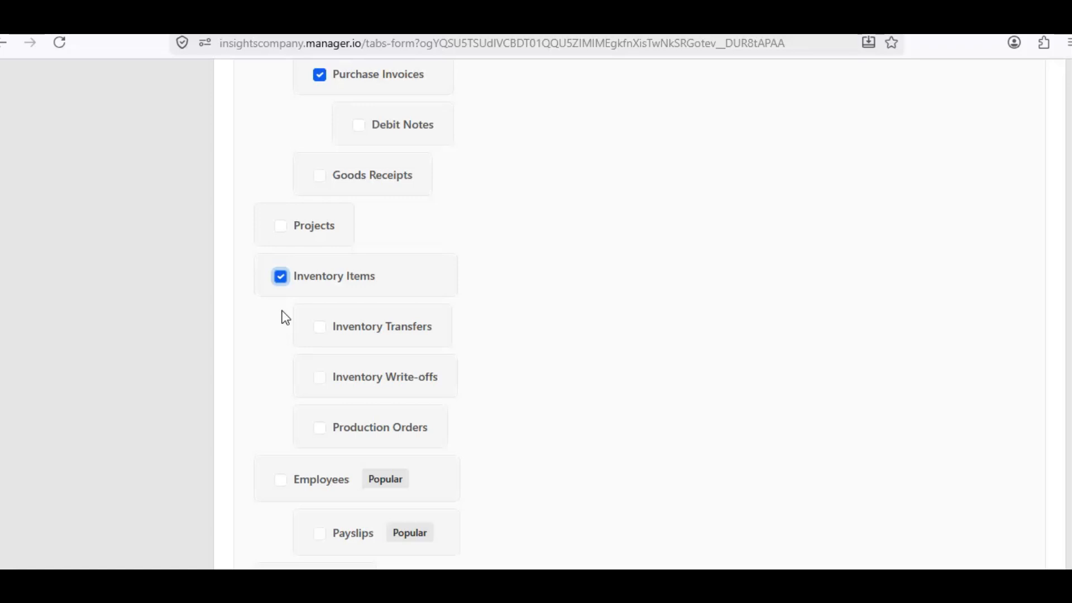
{"action": "scroll", "coordinate": [562, 363], "scroll_direction": "down", "scroll_amount": 10}
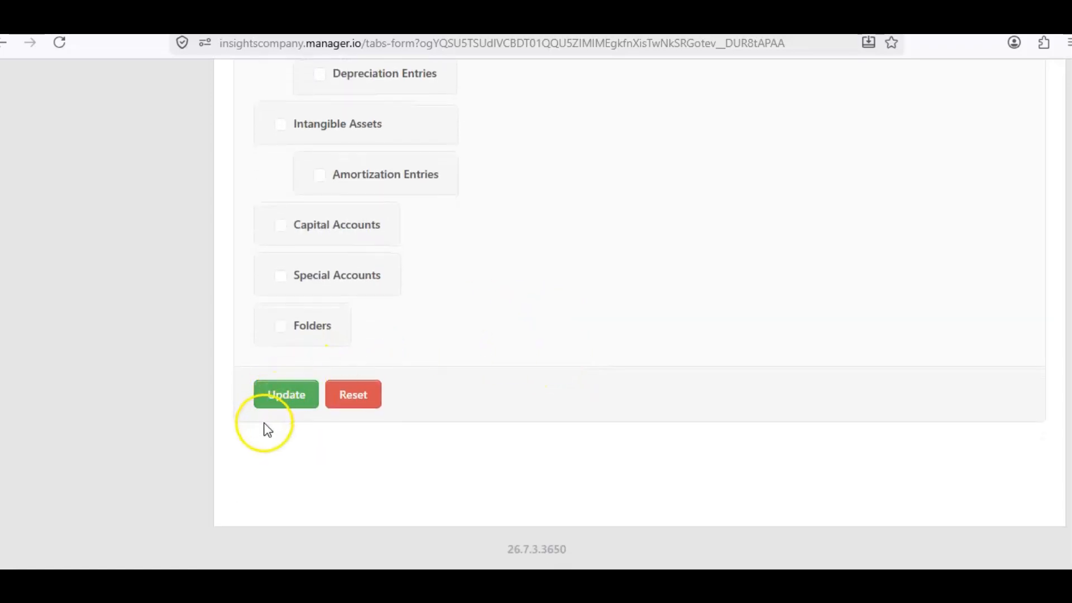
{"action": "left_click", "coordinate": [276, 403]}
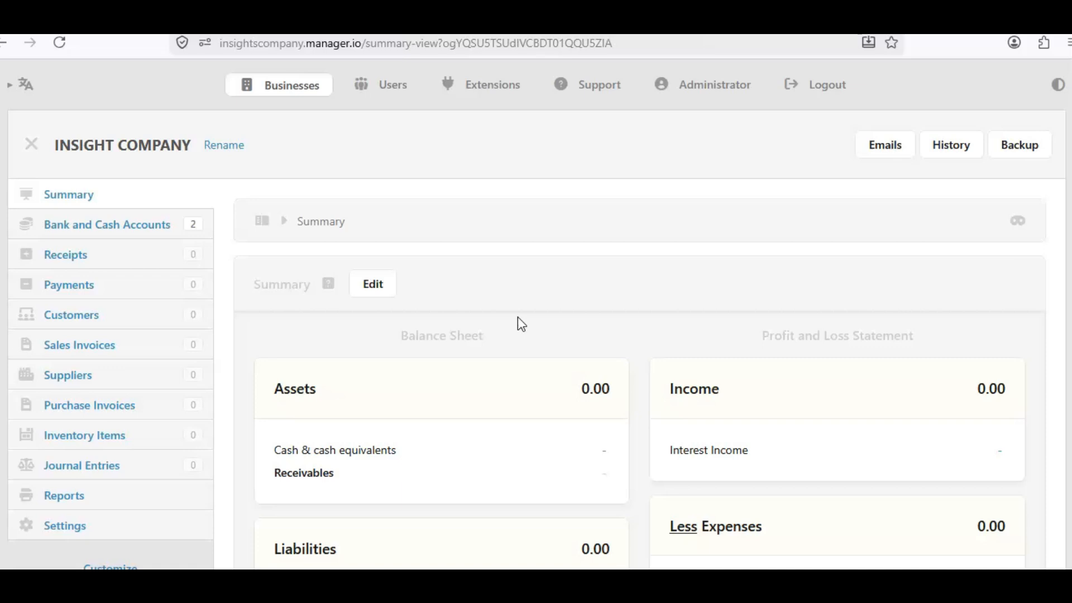
Start a new inventory item and name it CHAIR, leaving the item code and unit name blank
{"action": "left_click", "coordinate": [86, 442]}
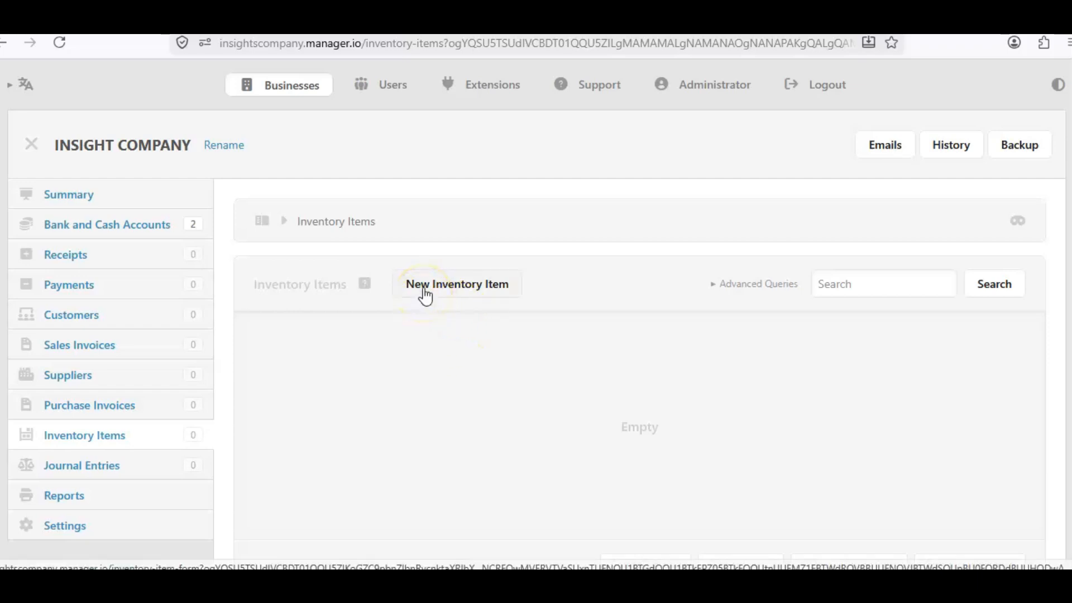
{"action": "left_click", "coordinate": [447, 295]}
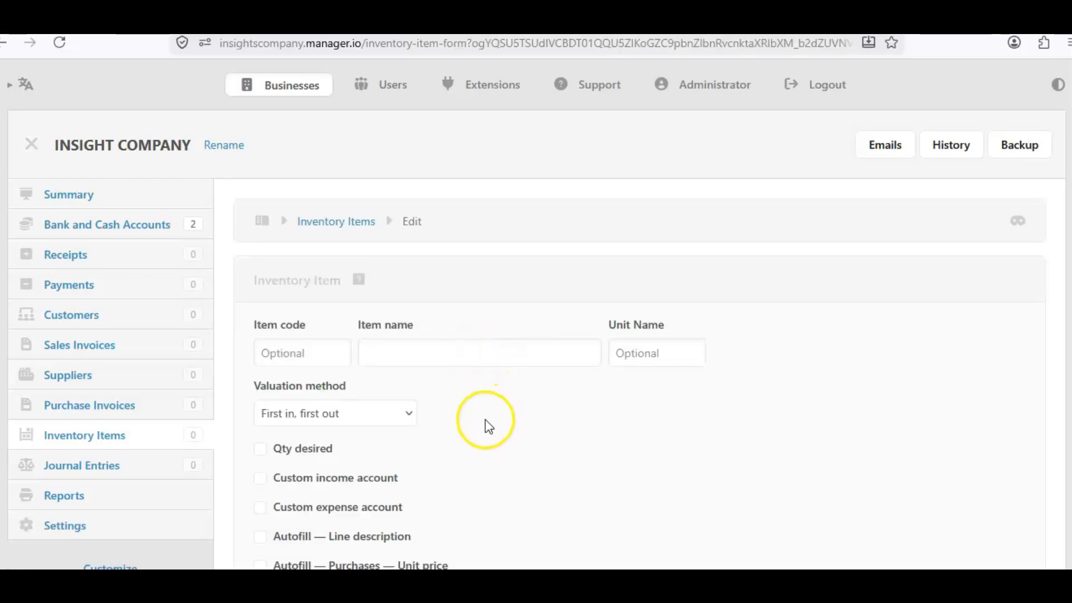
{"action": "scroll", "coordinate": [484, 436], "scroll_direction": "down", "scroll_amount": 2}
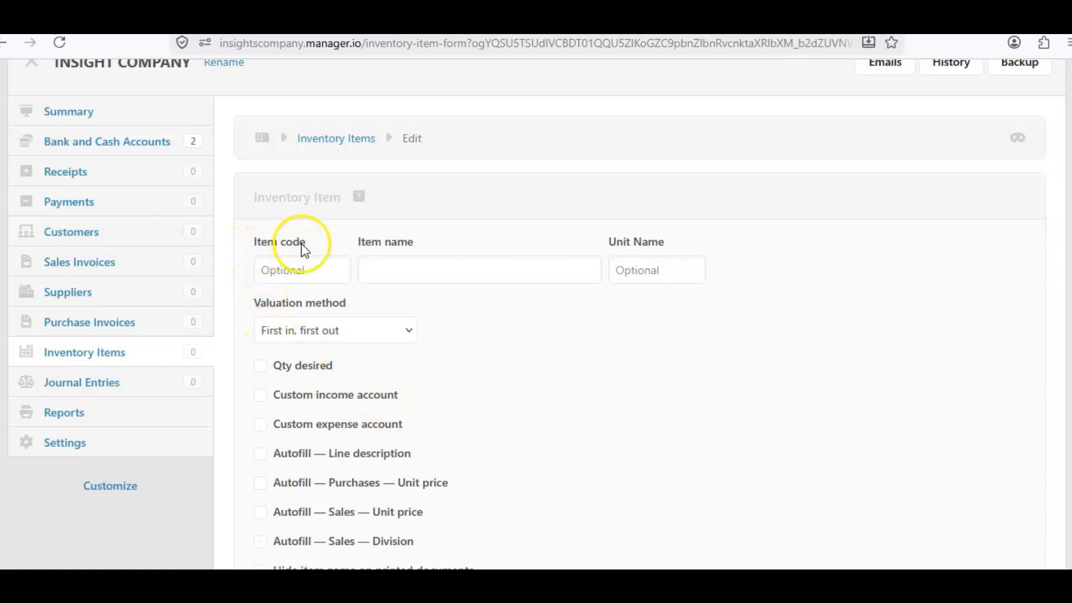
{"action": "left_click", "coordinate": [313, 269]}
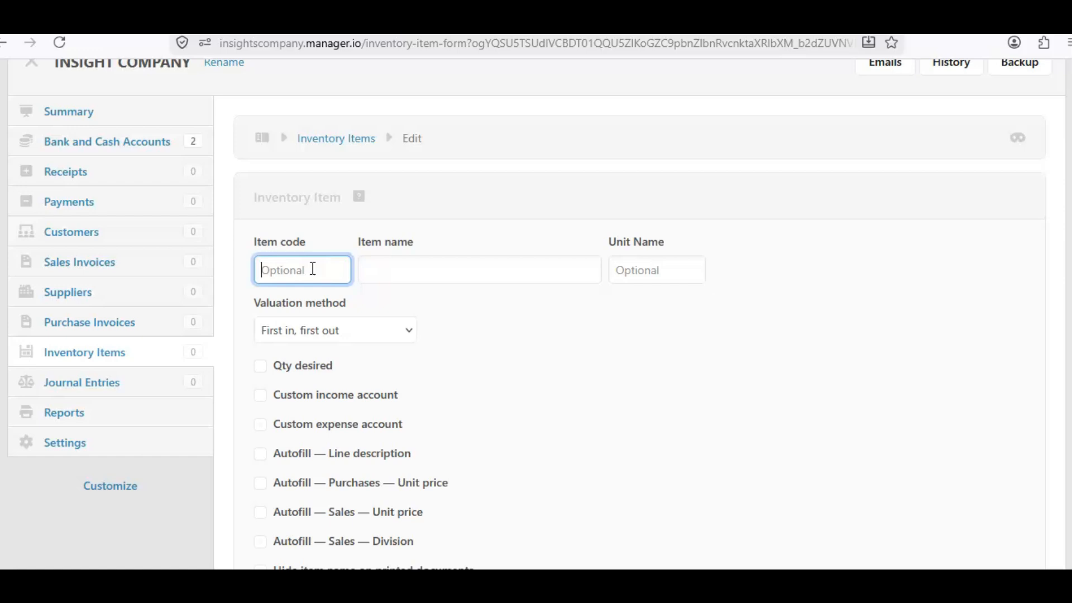
{"action": "left_click", "coordinate": [422, 271]}
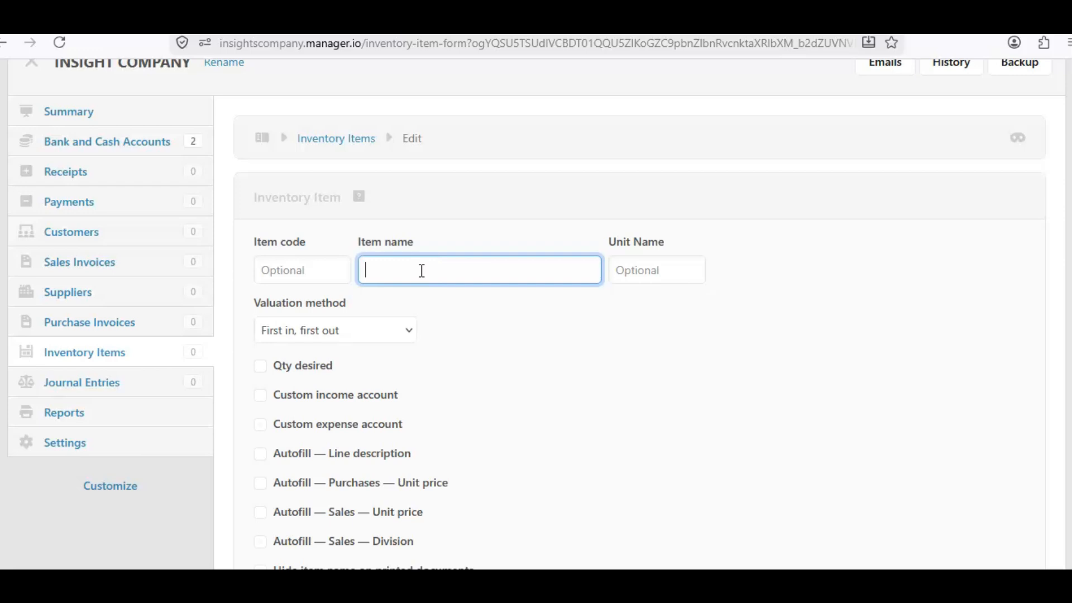
{"action": "type", "text": "CHAIR"}
{"action": "left_click", "coordinate": [629, 270]}
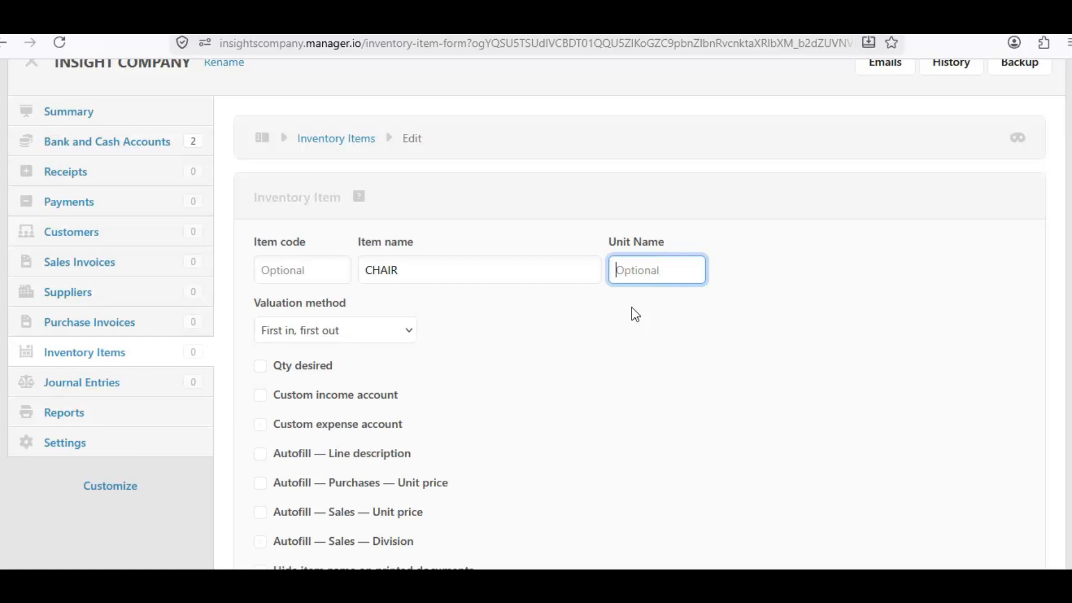
{"action": "left_click", "coordinate": [636, 269]}
Set the CHAIR item's valuation method to Weighted average cost
{"action": "scroll", "coordinate": [605, 371], "scroll_direction": "down", "scroll_amount": 3}
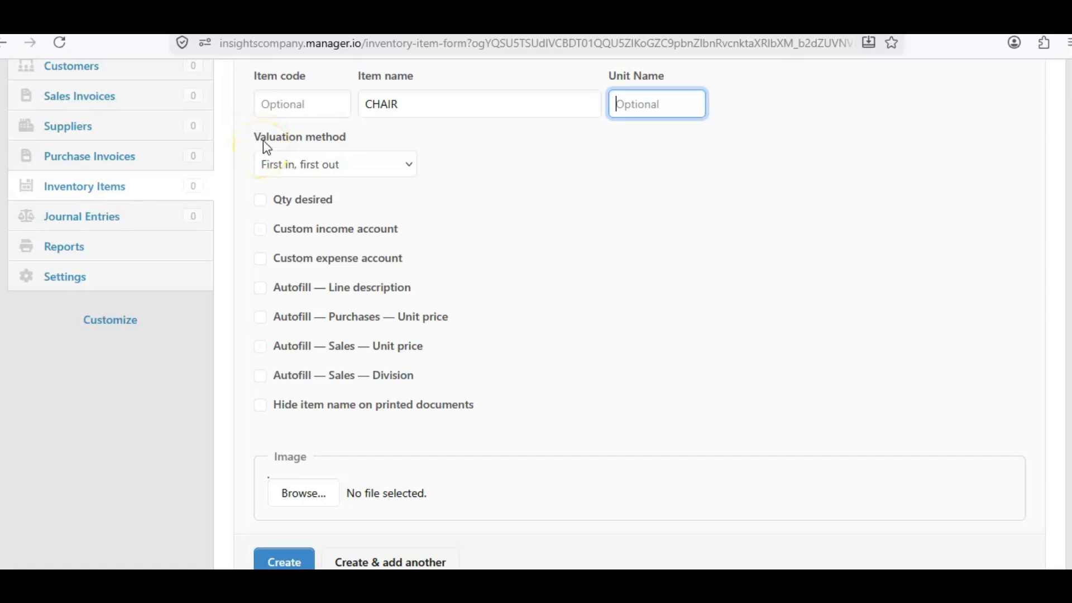
{"action": "left_click", "coordinate": [413, 174]}
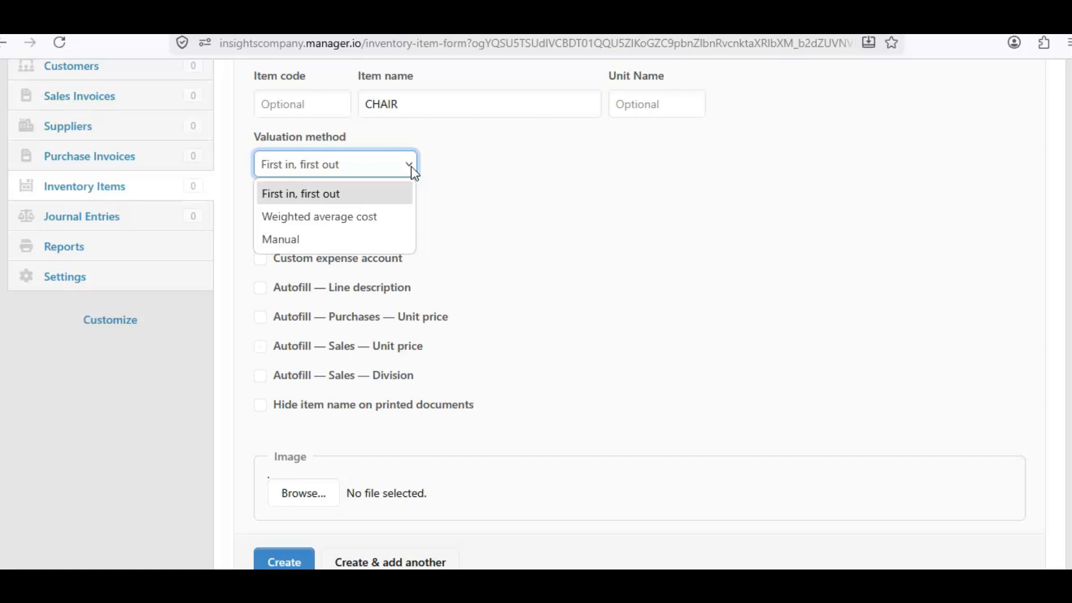
{"action": "left_click", "coordinate": [400, 219]}
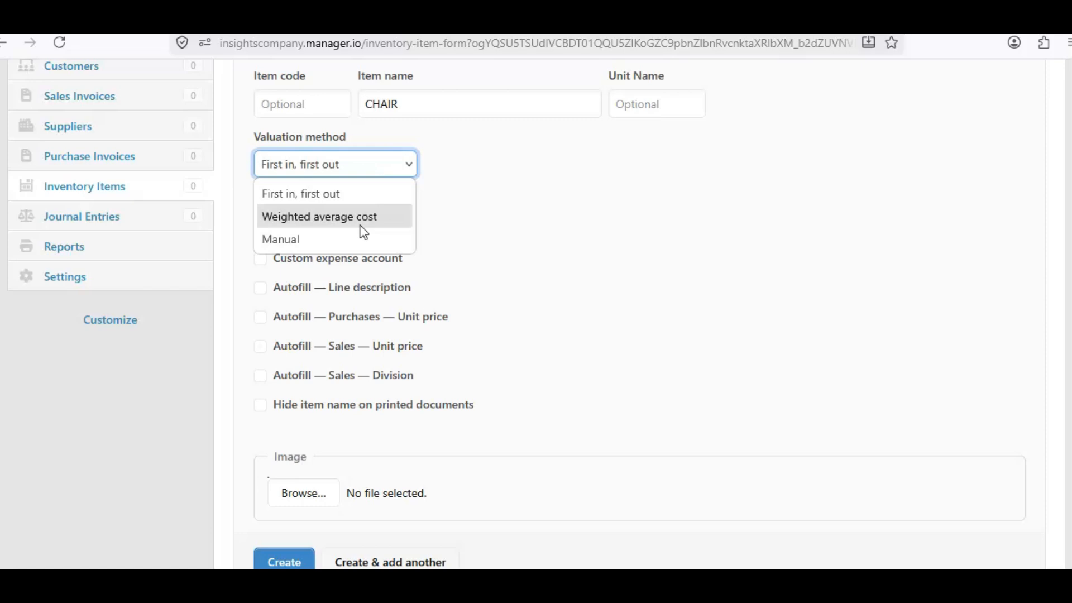
{"action": "left_click", "coordinate": [304, 244]}
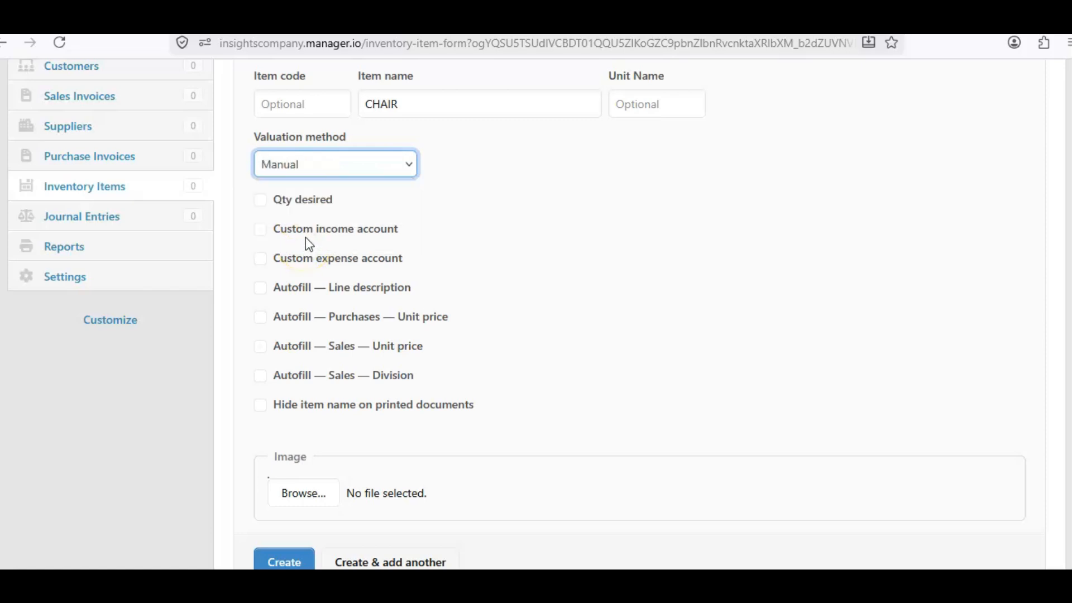
{"action": "left_click", "coordinate": [326, 168]}
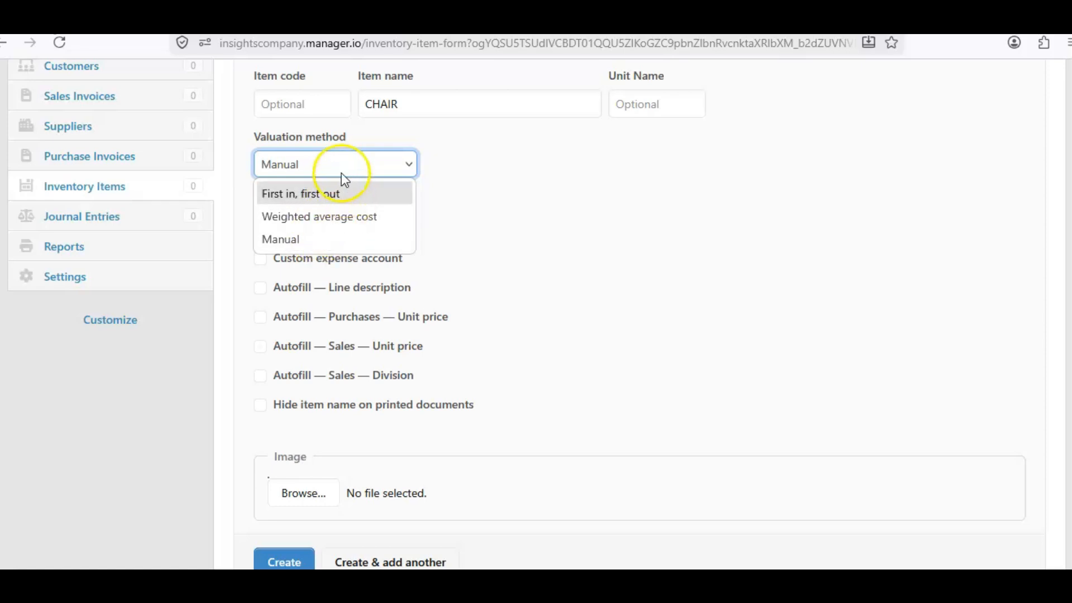
{"action": "left_click", "coordinate": [343, 216]}
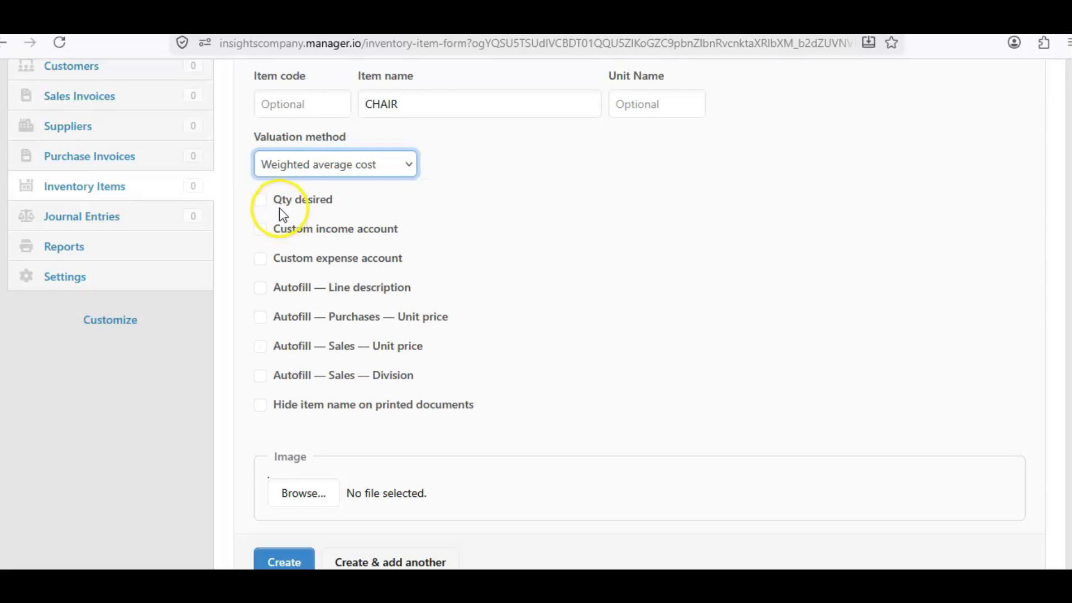
{"action": "left_click", "coordinate": [261, 201]}
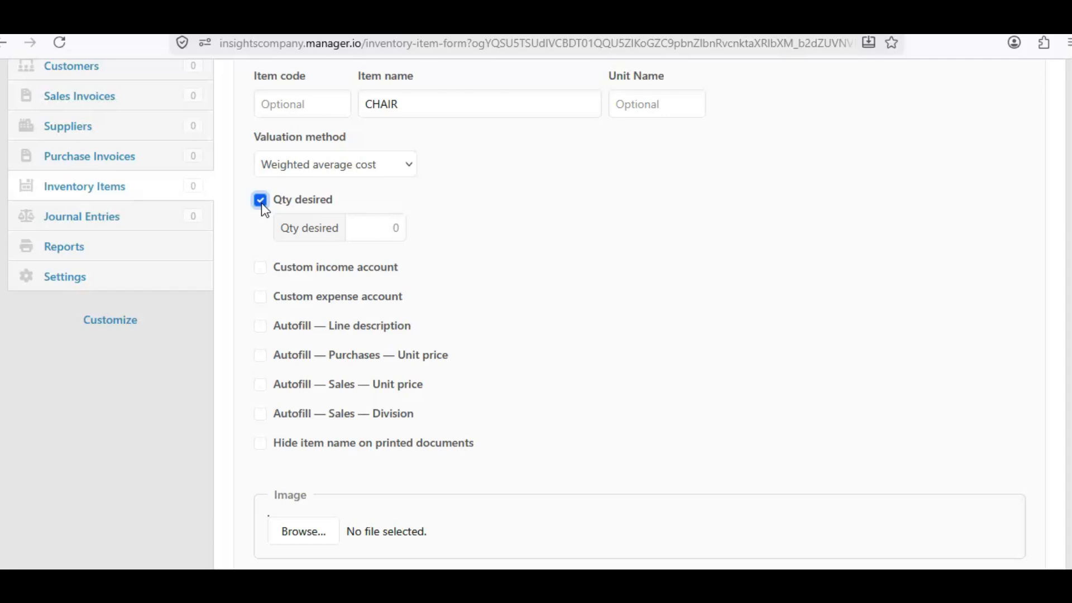
{"action": "left_click", "coordinate": [261, 202]}
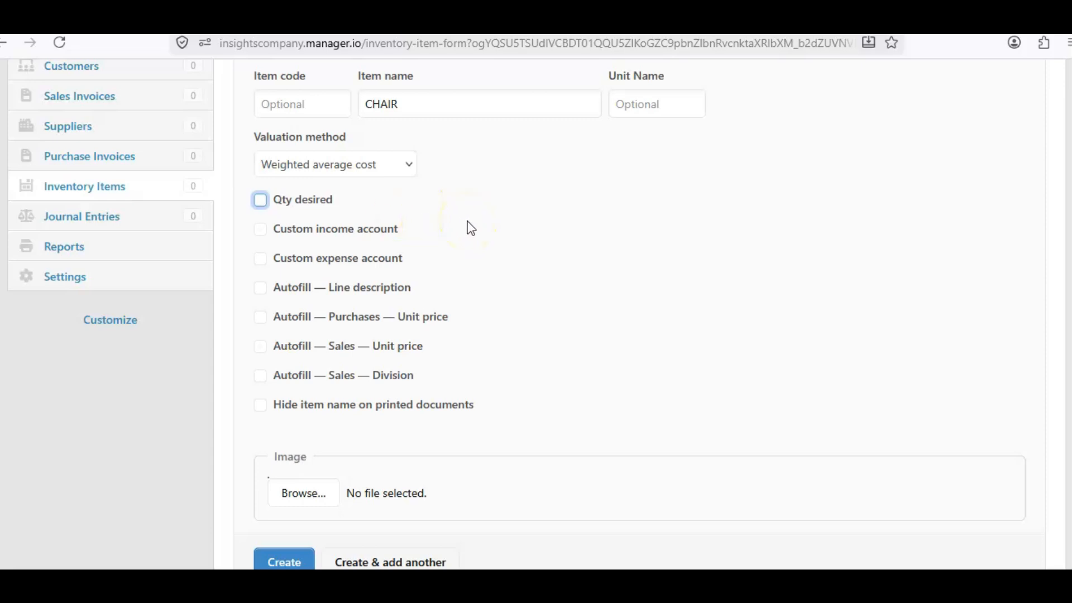
{"action": "left_click", "coordinate": [290, 206]}
{"action": "left_click", "coordinate": [290, 205]}
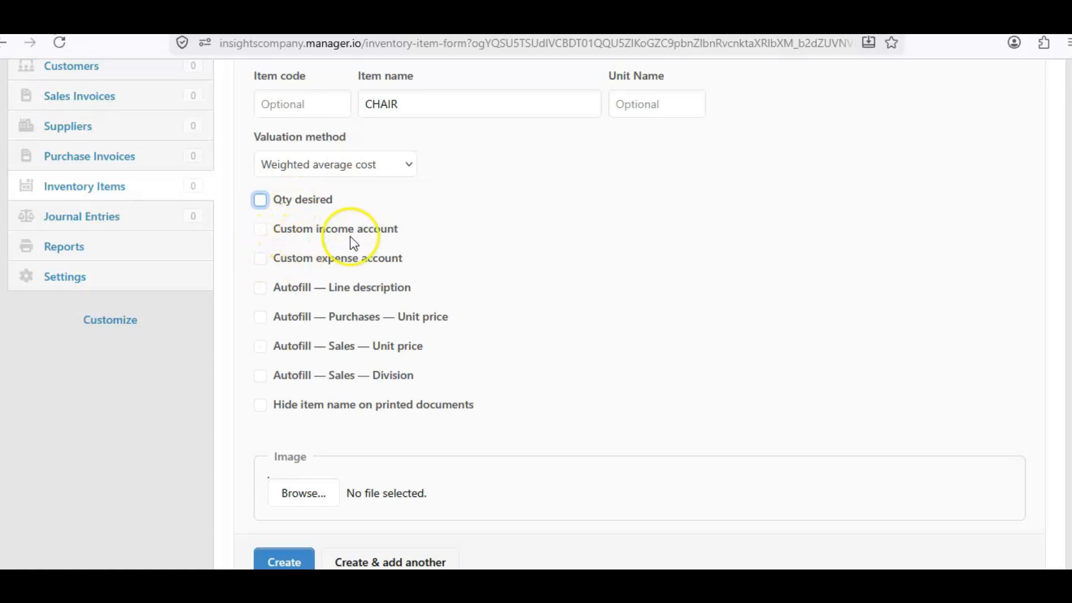
Enable the custom income account and custom expense account options for the CHAIR item
{"action": "left_click", "coordinate": [260, 229]}
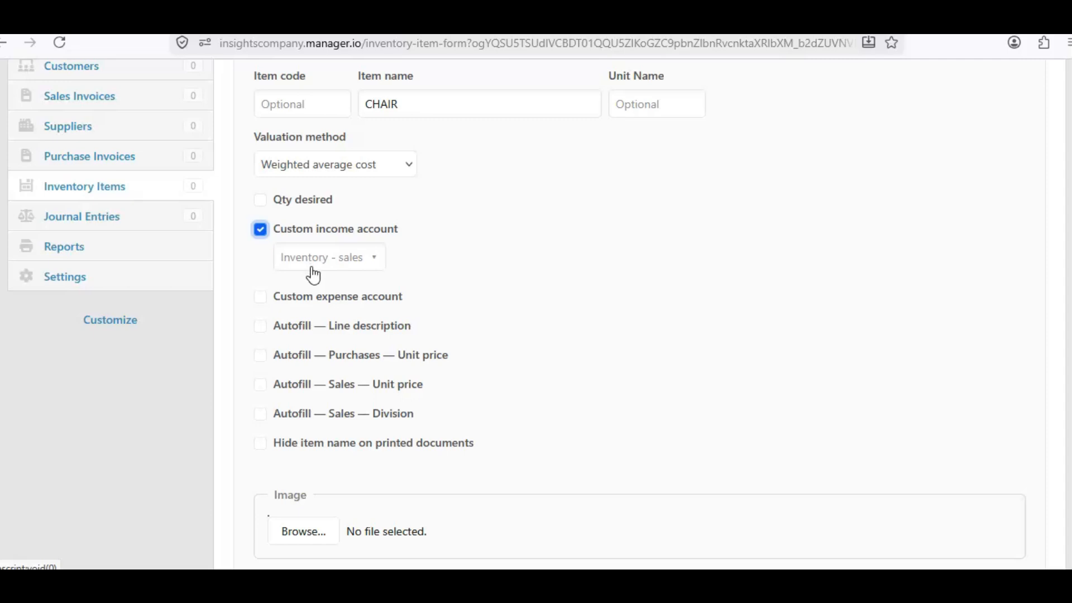
{"action": "left_click", "coordinate": [261, 297]}
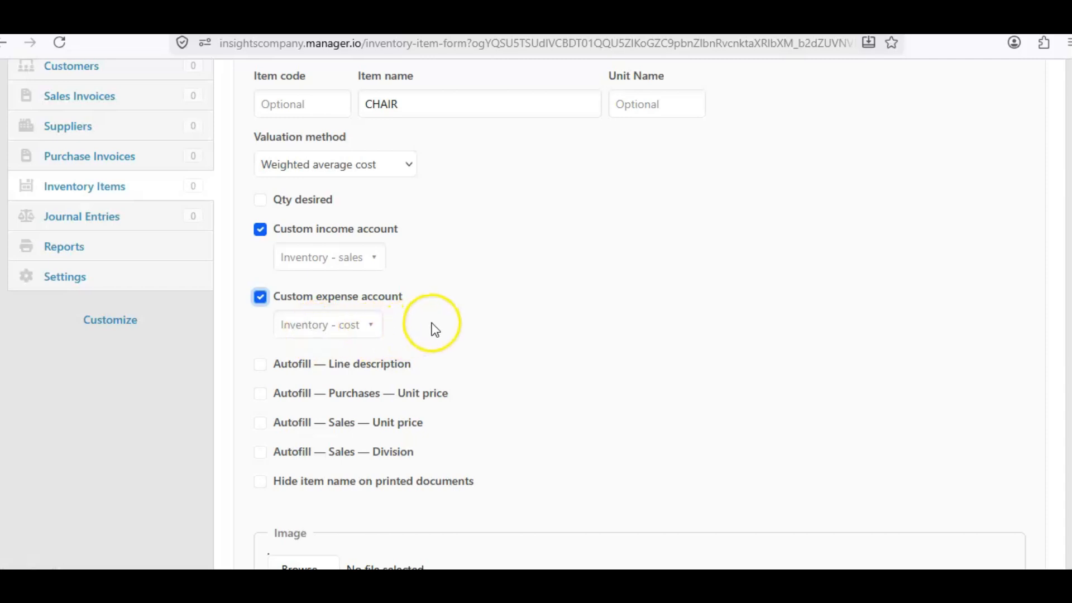
{"action": "scroll", "coordinate": [440, 294], "scroll_direction": "up", "scroll_amount": 3}
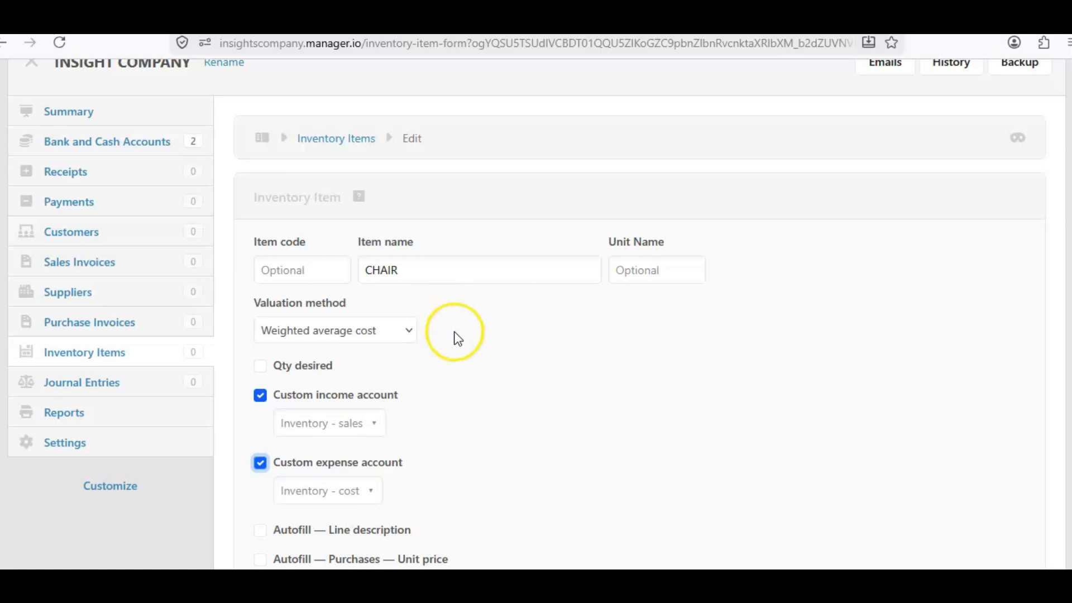
Enable the line description autofill for the CHAIR item and enter L SHAPE as the description
{"action": "scroll", "coordinate": [454, 335], "scroll_direction": "down", "scroll_amount": 2}
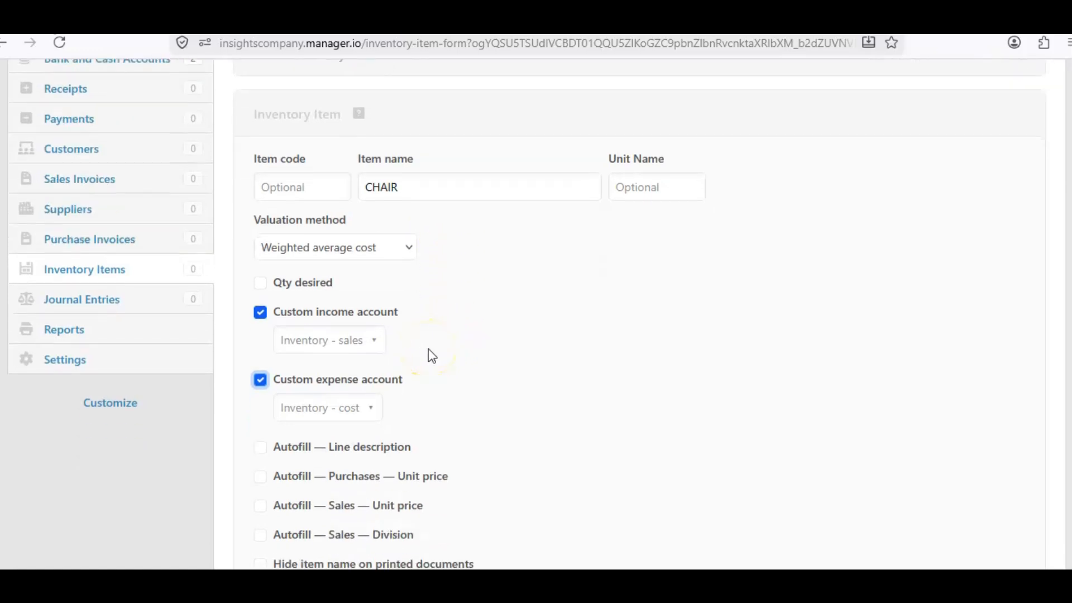
{"action": "scroll", "coordinate": [427, 349], "scroll_direction": "down", "scroll_amount": 2}
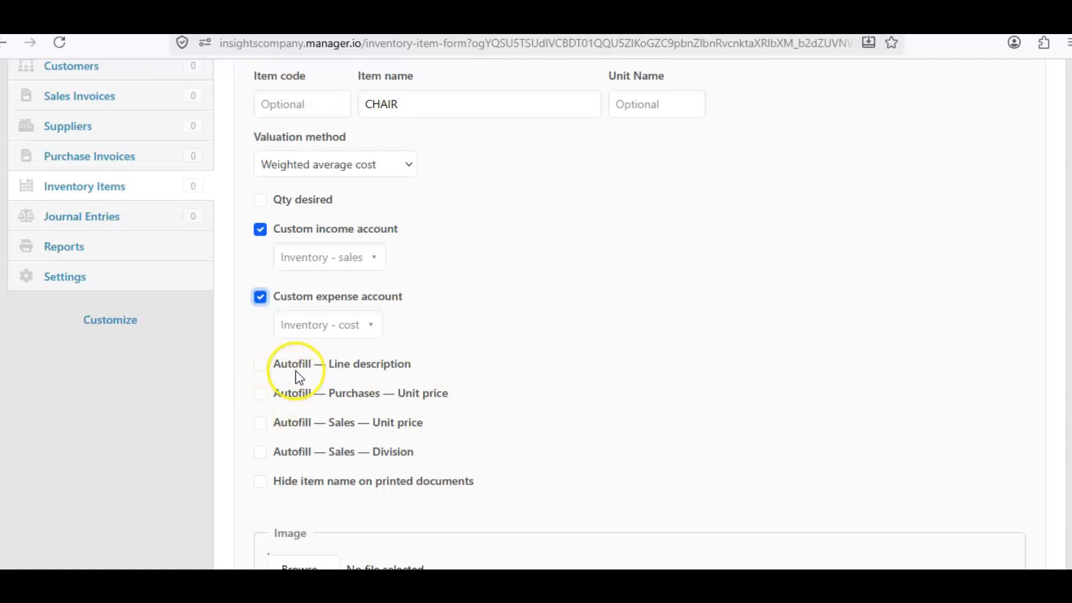
{"action": "left_click", "coordinate": [258, 368]}
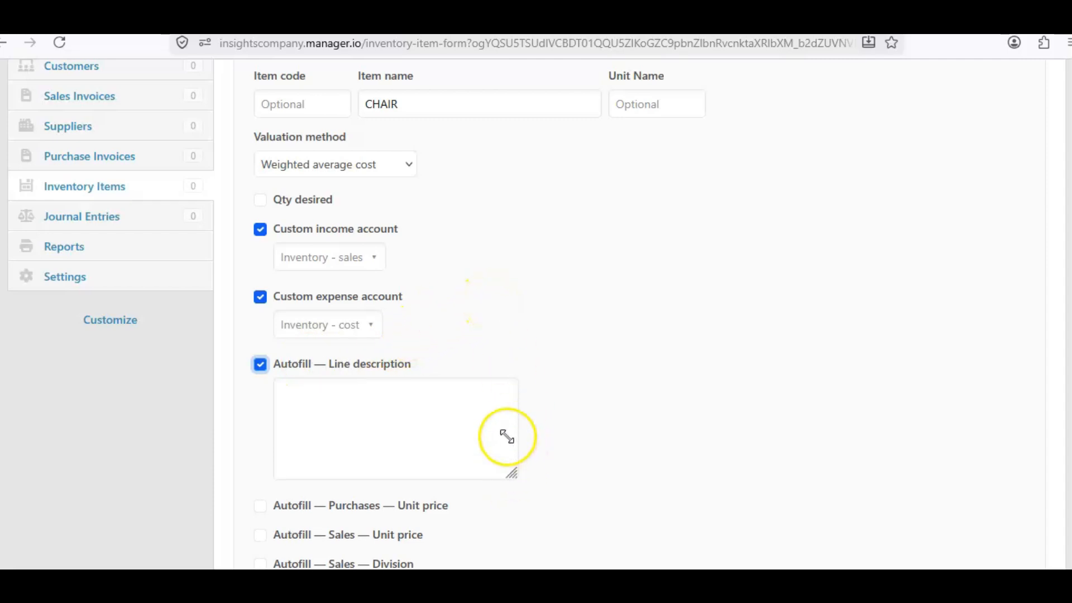
{"action": "mouse_move", "coordinate": [512, 475]}
{"action": "left_mouse_down"}
{"action": "mouse_move", "coordinate": [641, 499]}
{"action": "mouse_move", "coordinate": [512, 474]}
{"action": "left_mouse_up"}
{"action": "left_click", "coordinate": [360, 390]}
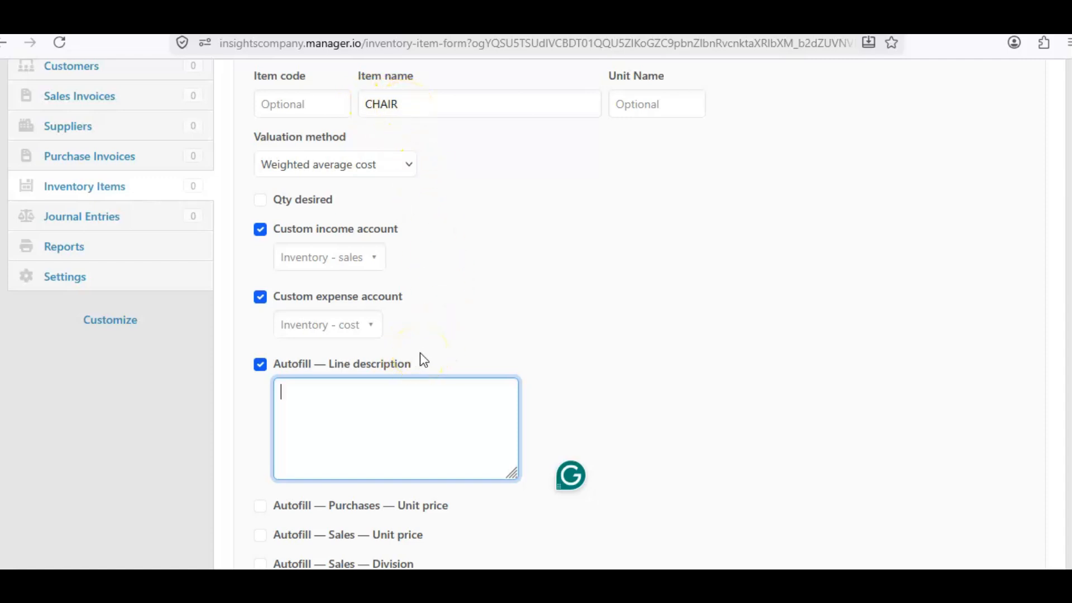
{"action": "type", "text": "L SHAPE"}
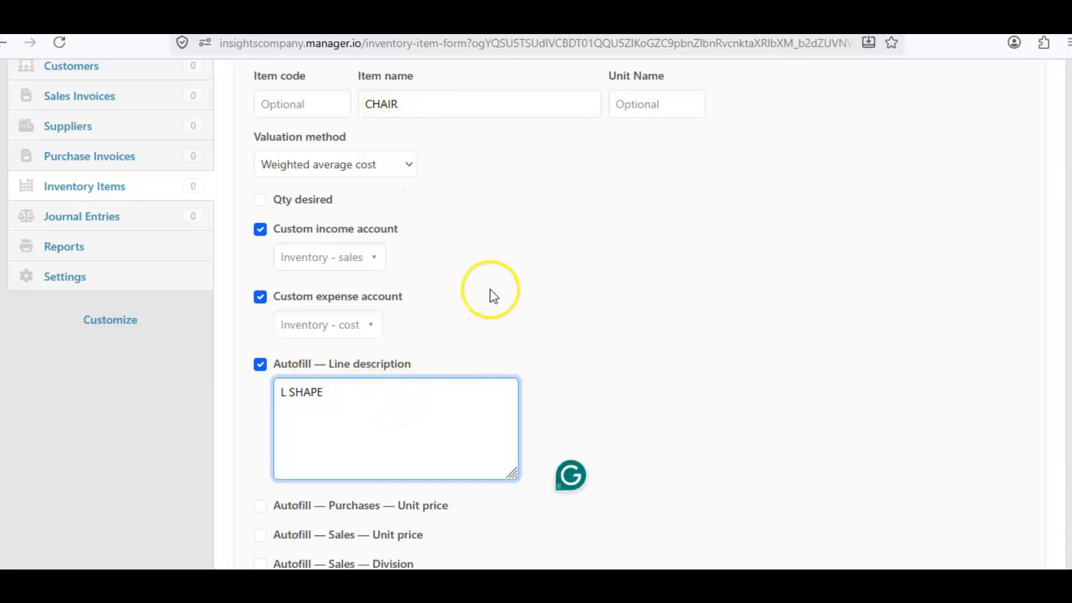
Enable the purchases unit price and sales unit price autofill options for the CHAIR item
{"action": "scroll", "coordinate": [512, 296], "scroll_direction": "down", "scroll_amount": 3}
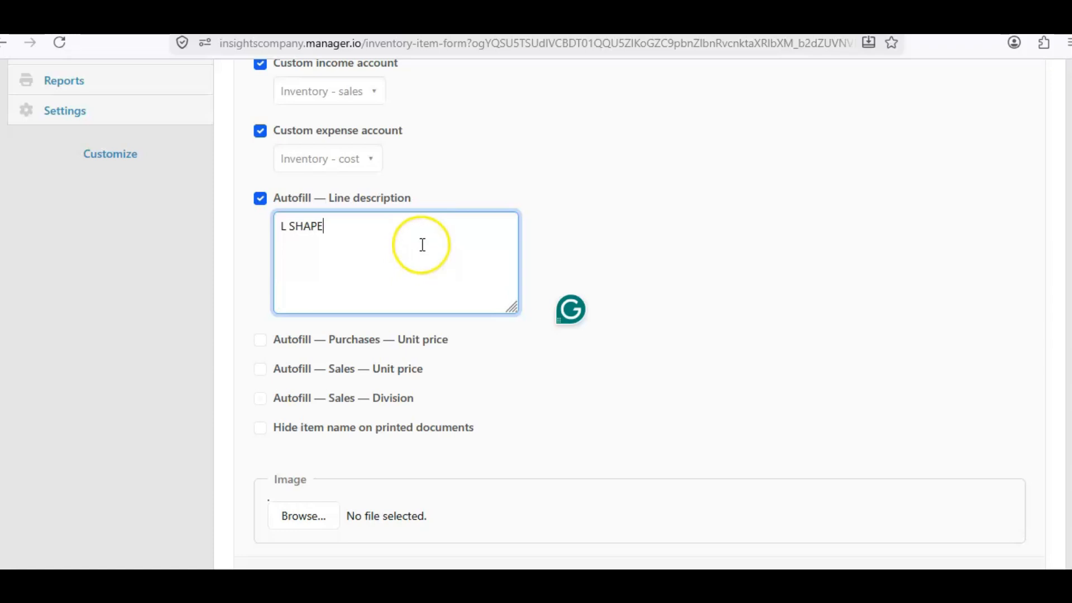
{"action": "scroll", "coordinate": [438, 210], "scroll_direction": "up", "scroll_amount": 3}
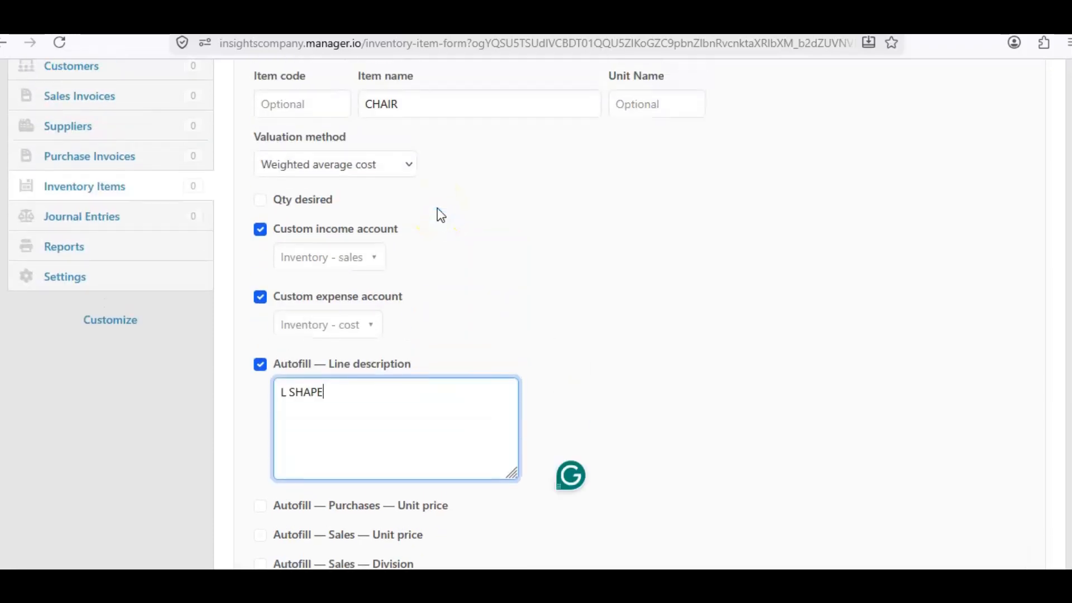
{"action": "scroll", "coordinate": [439, 215], "scroll_direction": "down", "scroll_amount": 3}
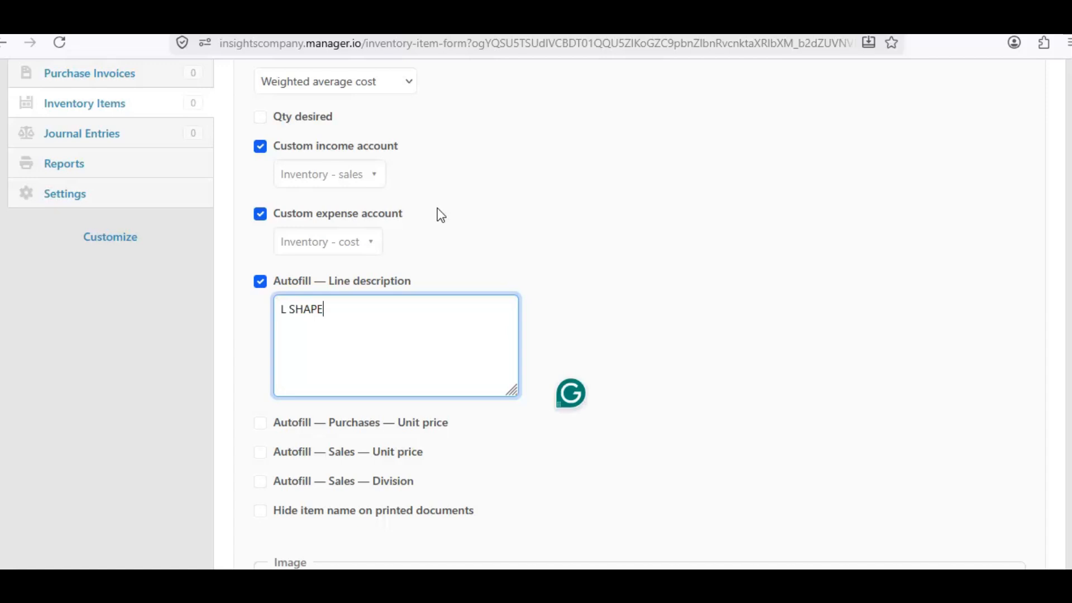
{"action": "scroll", "coordinate": [438, 210], "scroll_direction": "down", "scroll_amount": 3}
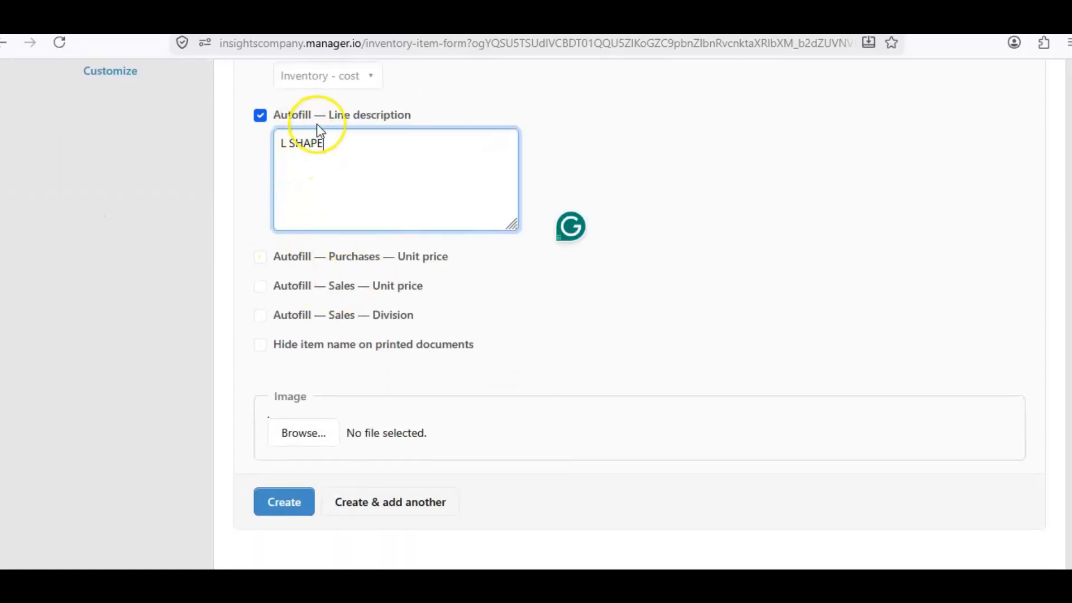
{"action": "left_click", "coordinate": [265, 265]}
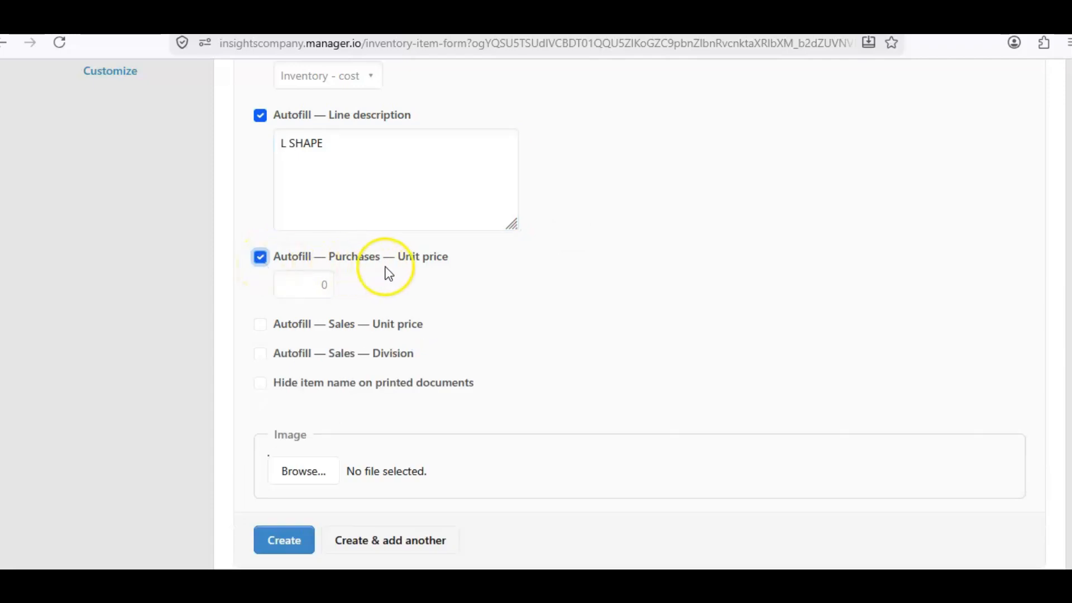
{"action": "left_click", "coordinate": [304, 290]}
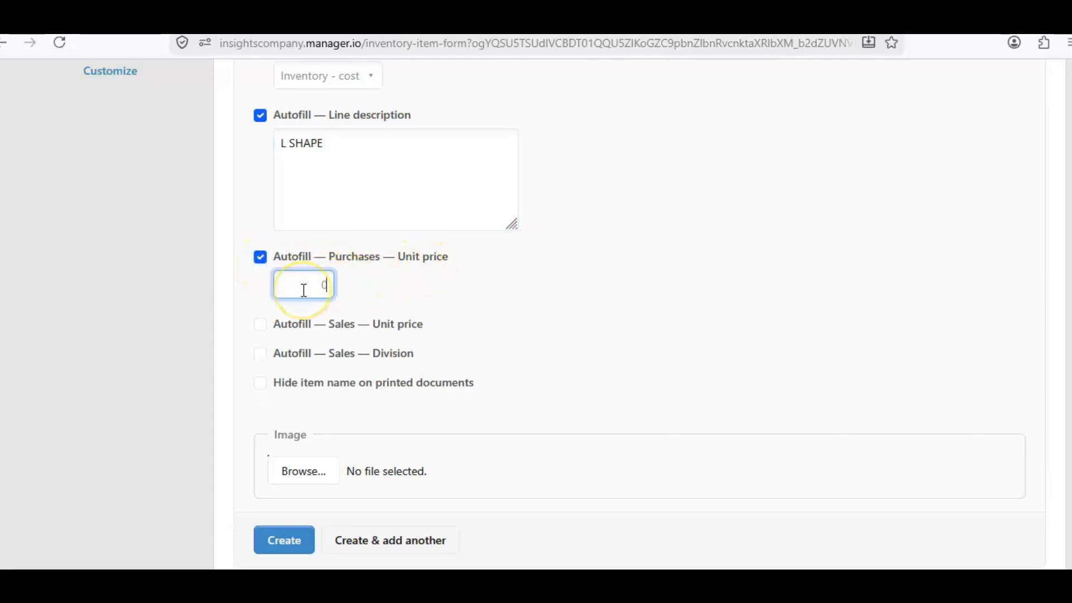
{"action": "left_click", "coordinate": [323, 285]}
{"action": "left_click", "coordinate": [311, 287]}
{"action": "type", "text": "0"}
{"action": "left_click", "coordinate": [261, 324]}
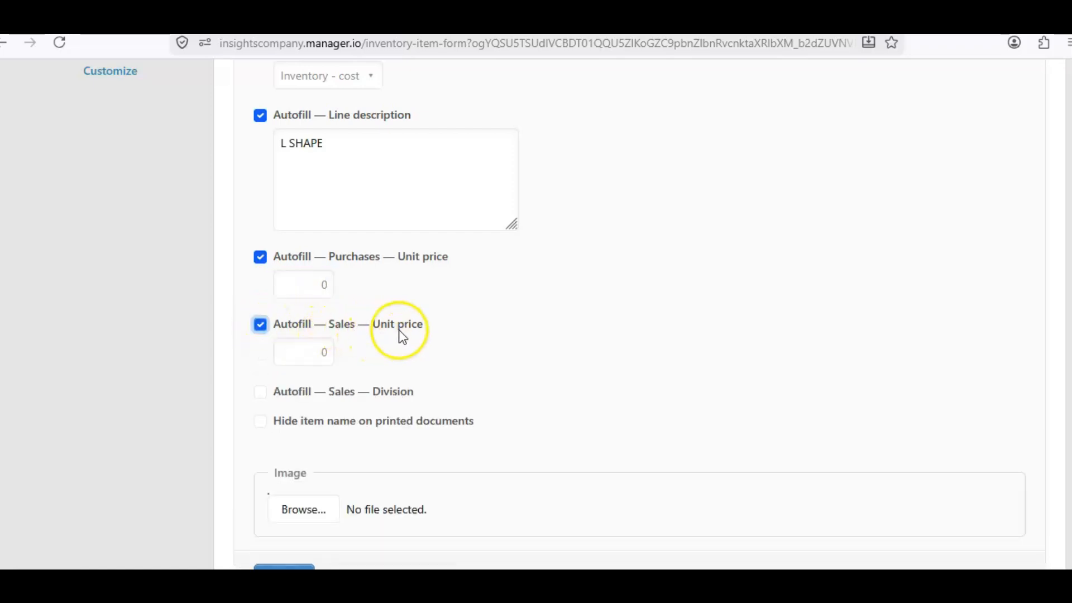
{"action": "left_click", "coordinate": [311, 284]}
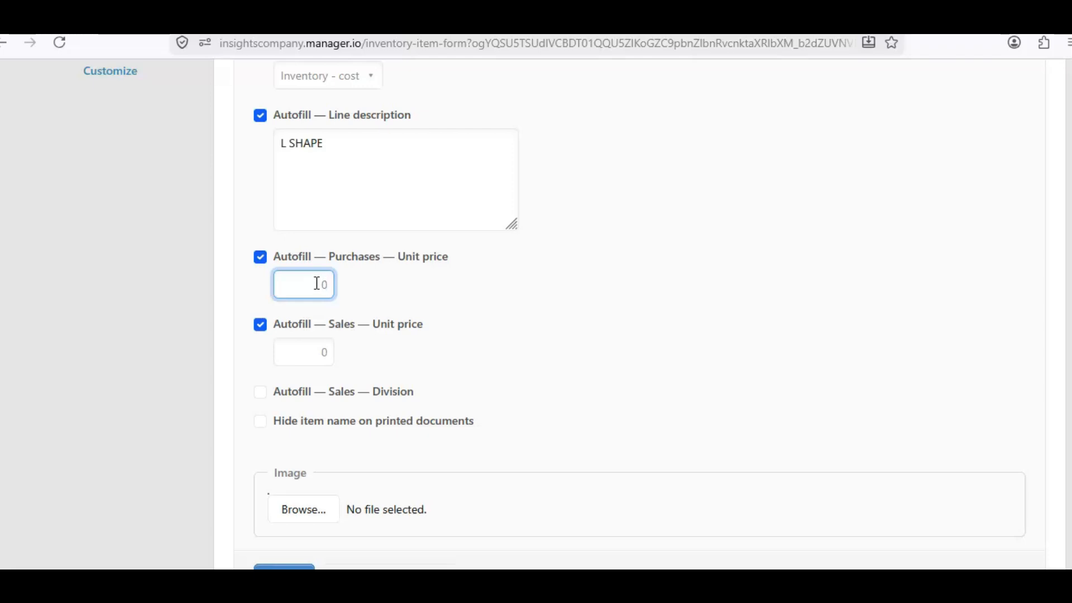
{"action": "left_click", "coordinate": [323, 355]}
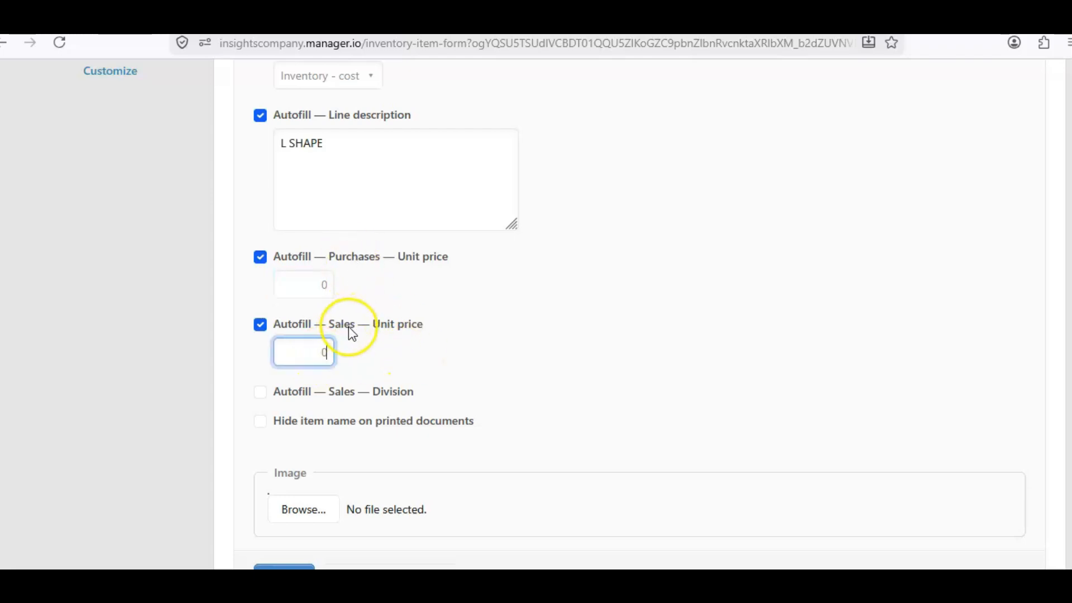
Enable the sales division autofill option for the CHAIR item and check the available divisions without choosing one
{"action": "scroll", "coordinate": [349, 329], "scroll_direction": "down", "scroll_amount": 3}
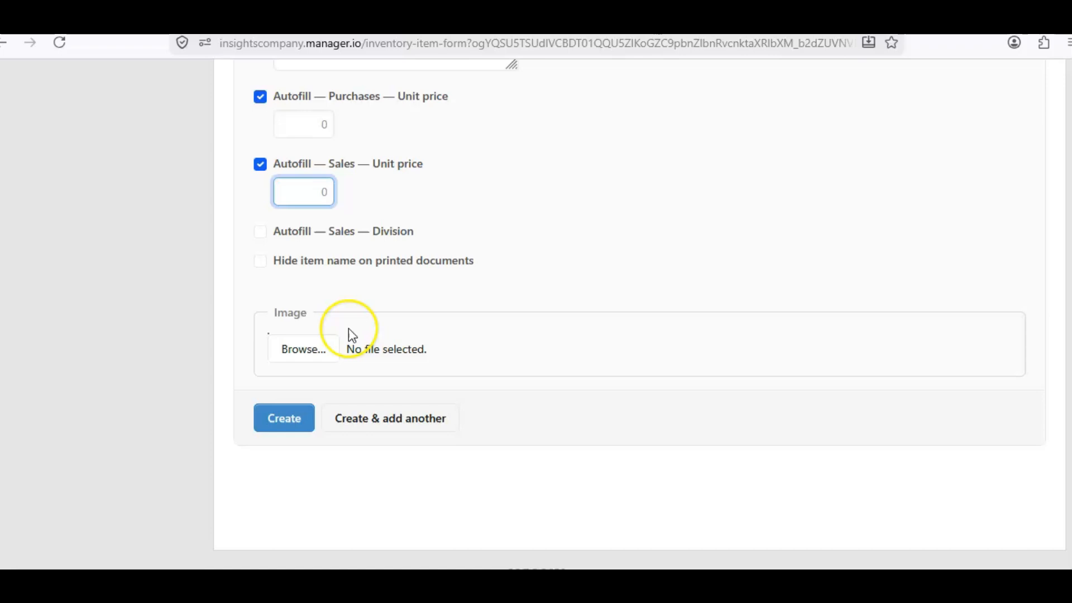
{"action": "left_click", "coordinate": [260, 228]}
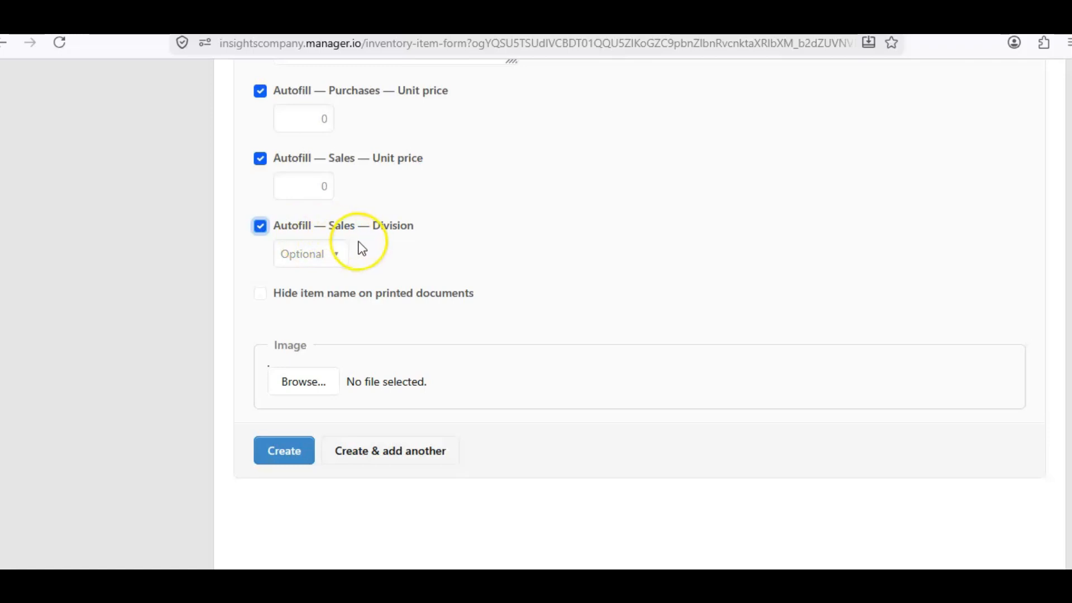
{"action": "left_click", "coordinate": [336, 258]}
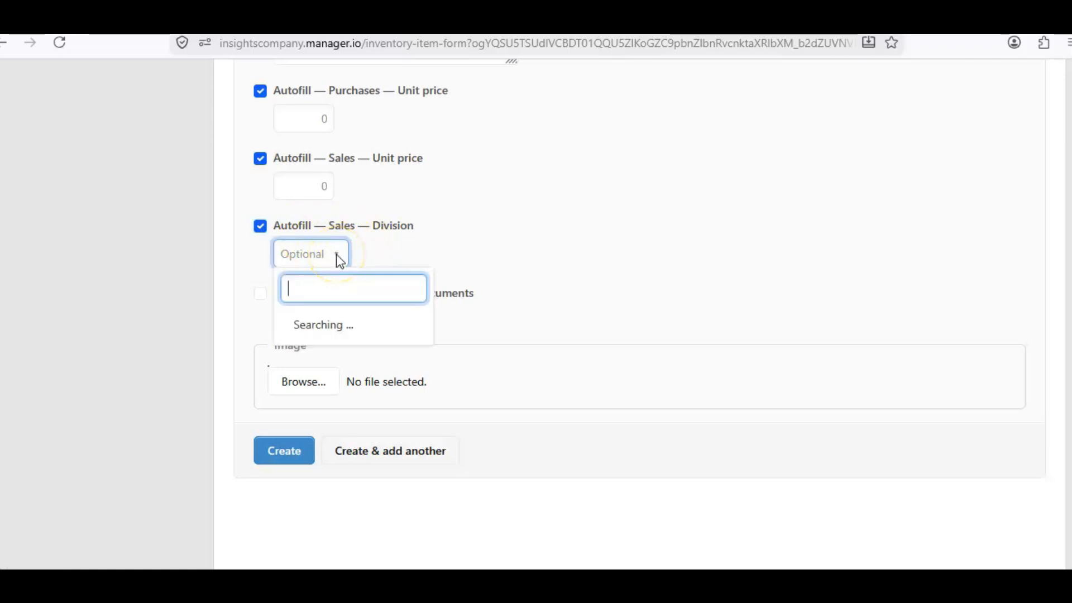
{"action": "left_click", "coordinate": [385, 245]}
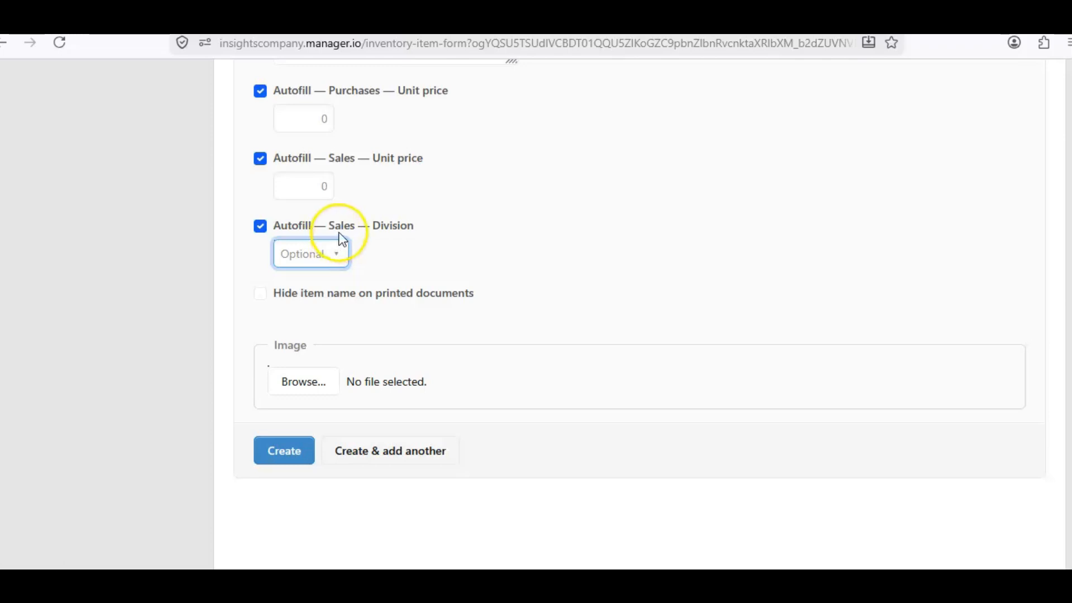
{"action": "left_click", "coordinate": [339, 260]}
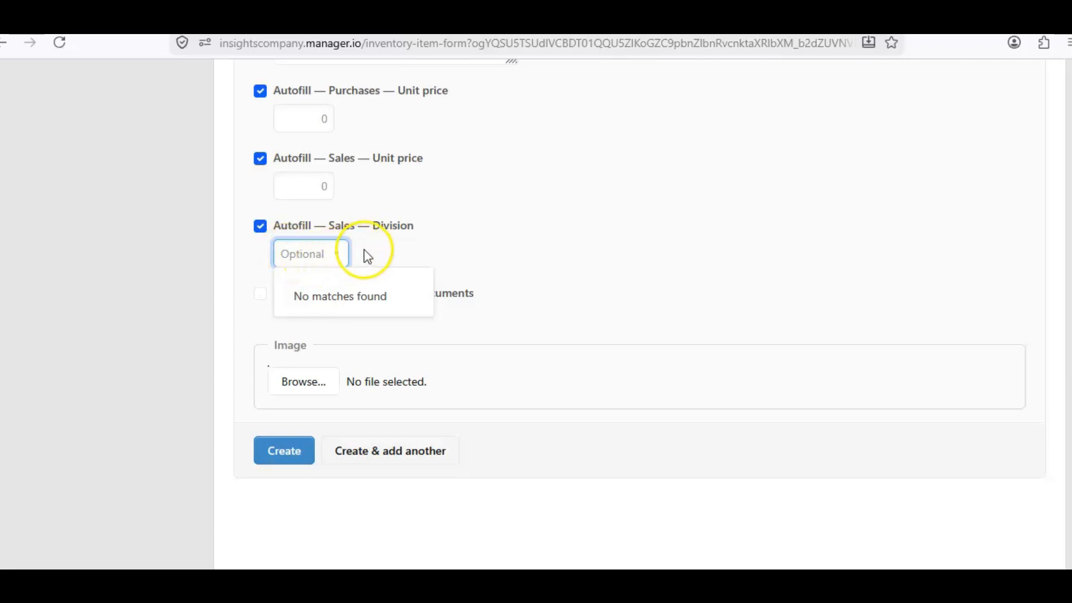
{"action": "left_click", "coordinate": [473, 233]}
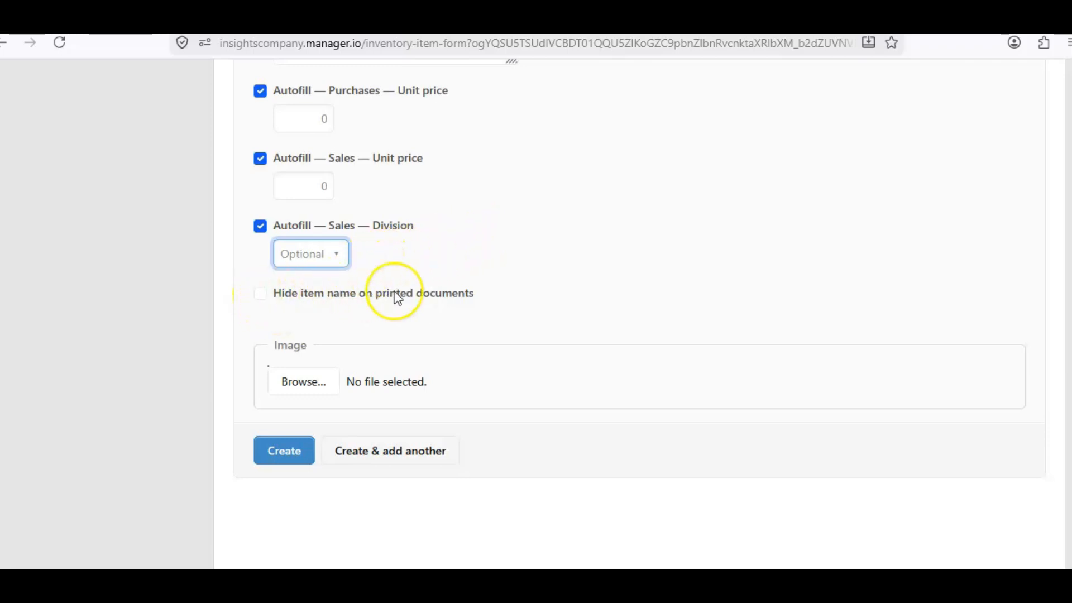
Create the CHAIR inventory item with the entered settings
{"action": "scroll", "coordinate": [445, 265], "scroll_direction": "down", "scroll_amount": 1}
{"action": "left_click", "coordinate": [293, 399]}
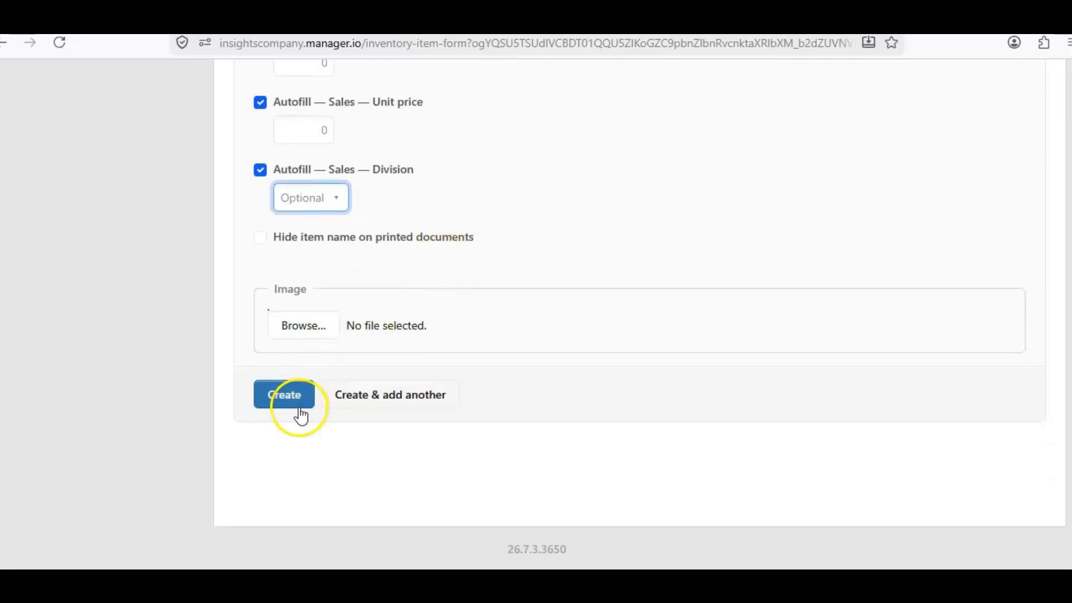
{"action": "scroll", "coordinate": [410, 201], "scroll_direction": "up", "scroll_amount": 4}
{"action": "scroll", "coordinate": [409, 202], "scroll_direction": "down", "scroll_amount": 4}
{"action": "left_click", "coordinate": [297, 395]}
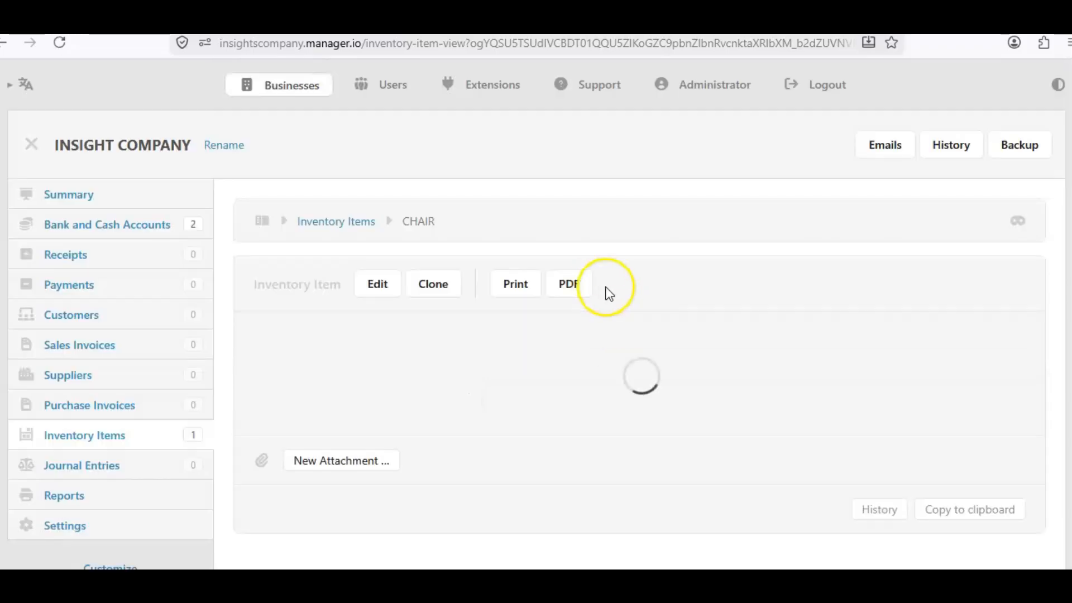
Review the saved details of the CHAIR item and return to the inventory items list
{"action": "scroll", "coordinate": [662, 366], "scroll_direction": "down", "scroll_amount": 5}
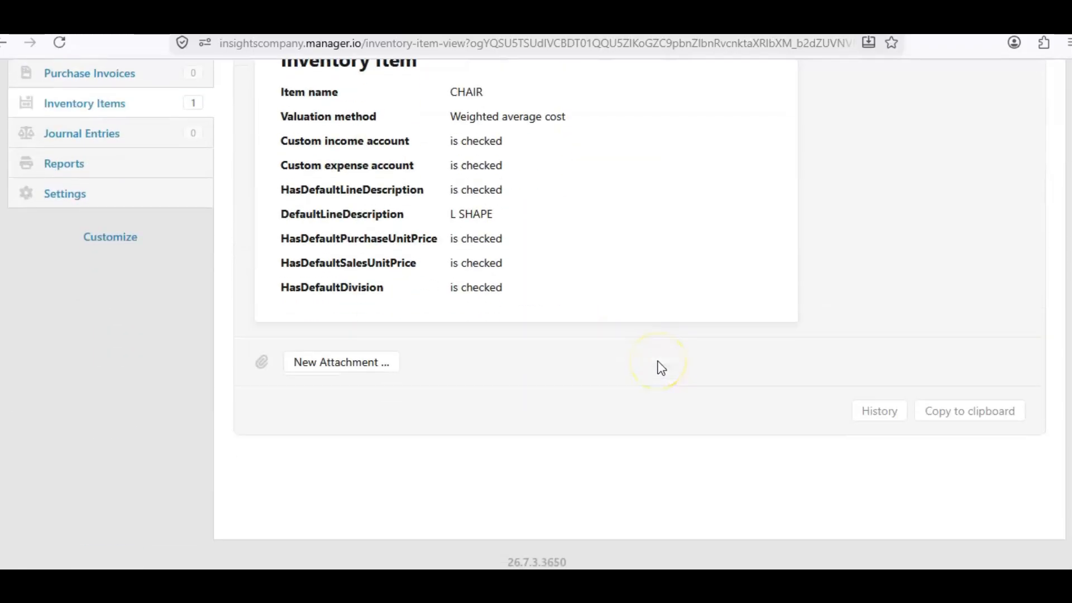
{"action": "scroll", "coordinate": [659, 366], "scroll_direction": "up", "scroll_amount": 5}
{"action": "left_click", "coordinate": [75, 436]}
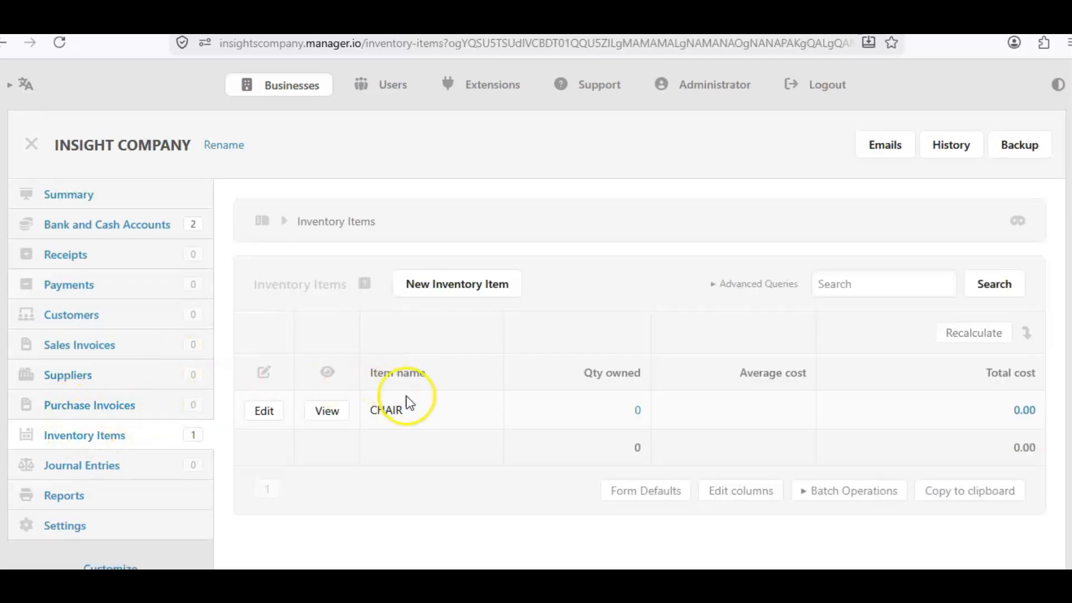